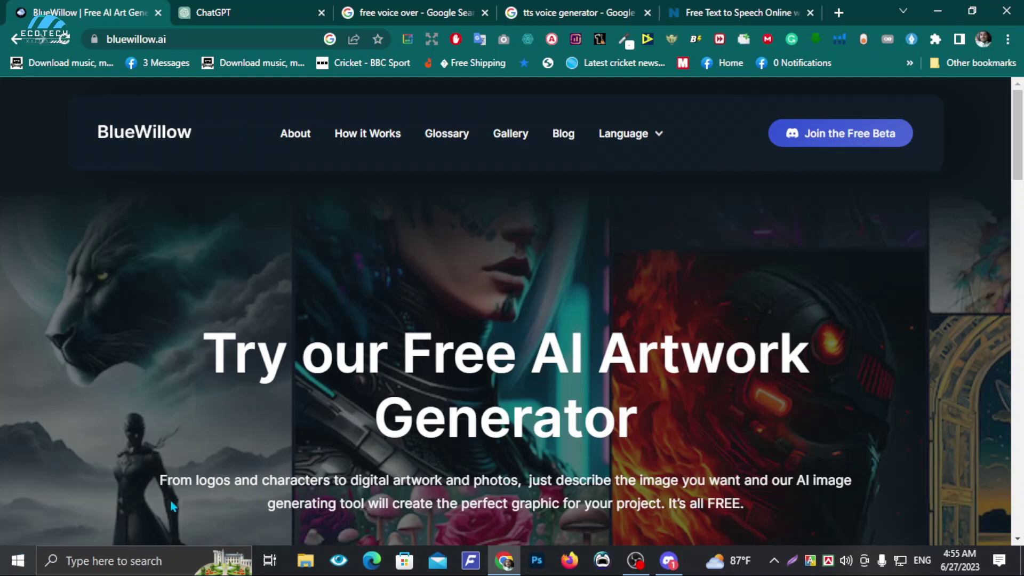
scroll(312, 438, "down", 4)
scroll(311, 430, "up", 4)
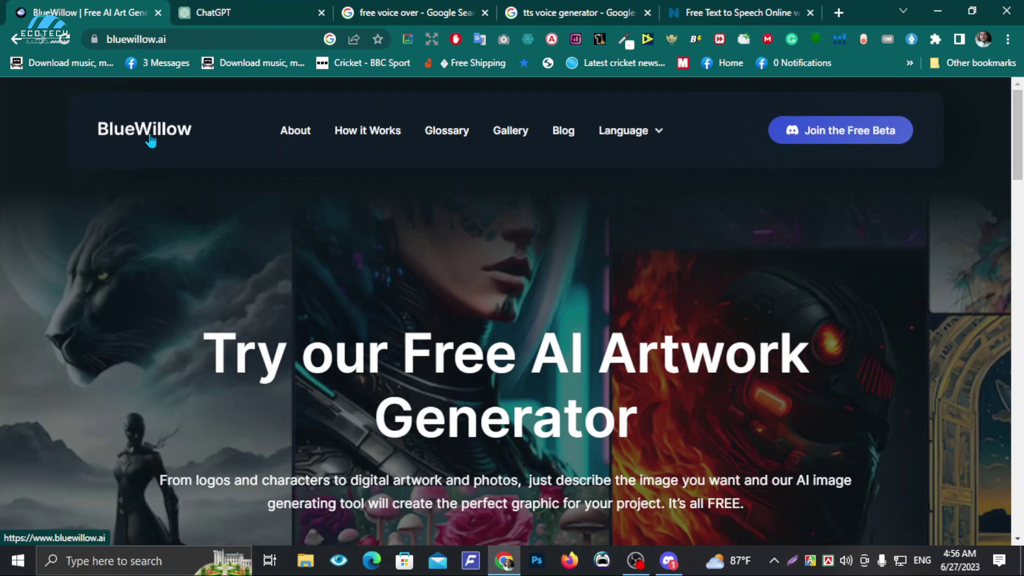
scroll(177, 193, "down", 4)
scroll(178, 197, "down", 4)
scroll(177, 196, "up", 8)
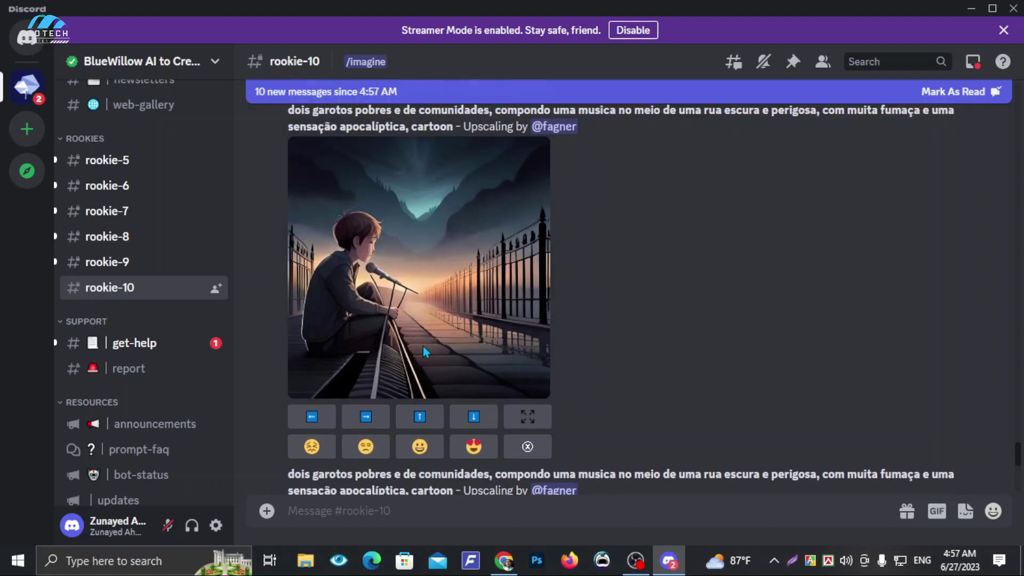
Step: In Discord's rookie-10 channel, upscale the fourth image of the "kids living in the village" grid
scroll(424, 346, "up", 10)
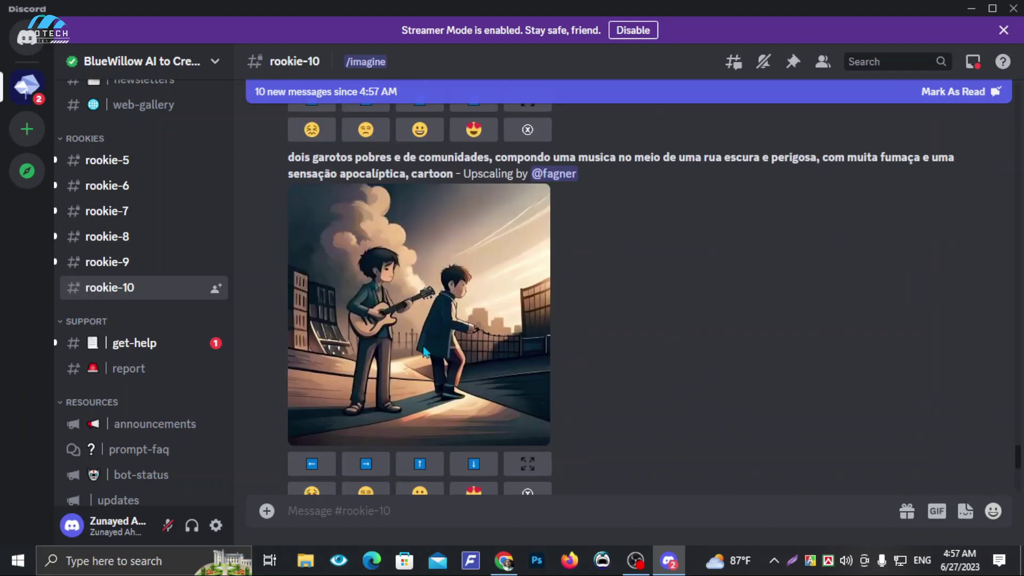
scroll(423, 346, "down", 10)
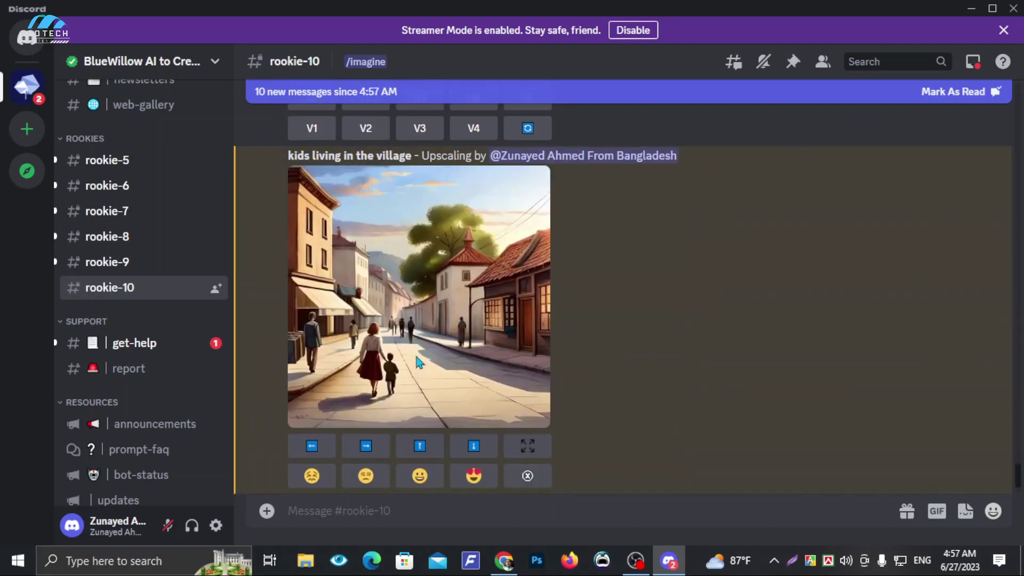
scroll(422, 366, "down", 5)
scroll(480, 371, "up", 10)
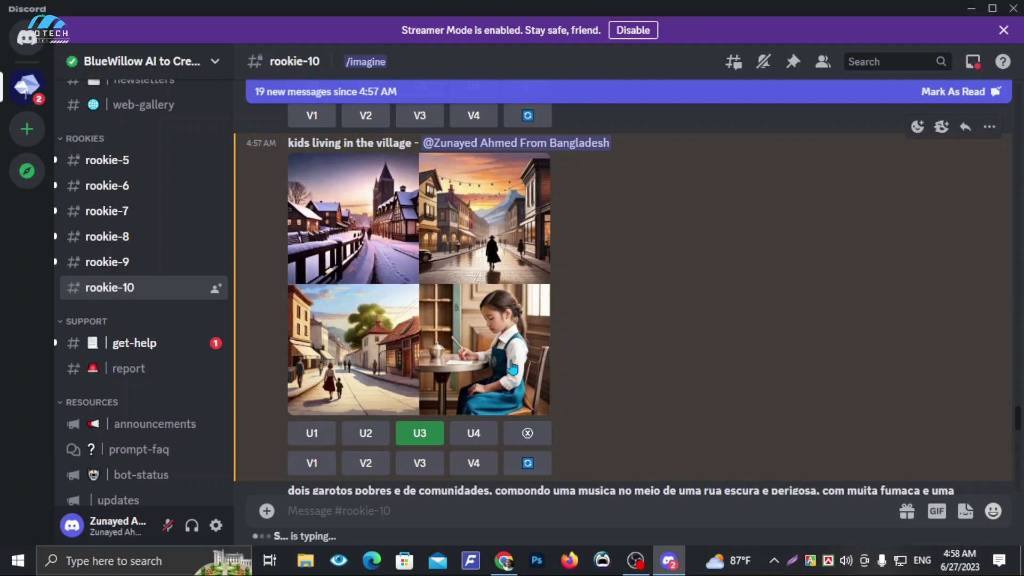
left_click(475, 435)
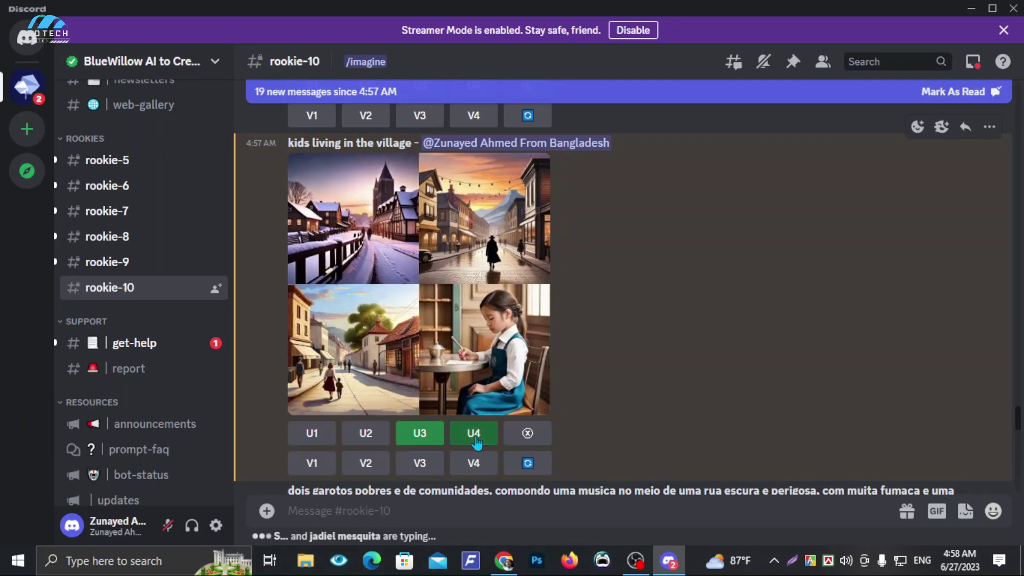
Step: Save the upscaled image of the girl writing at a table as 2, and close the image preview
scroll(477, 441, "down", 10)
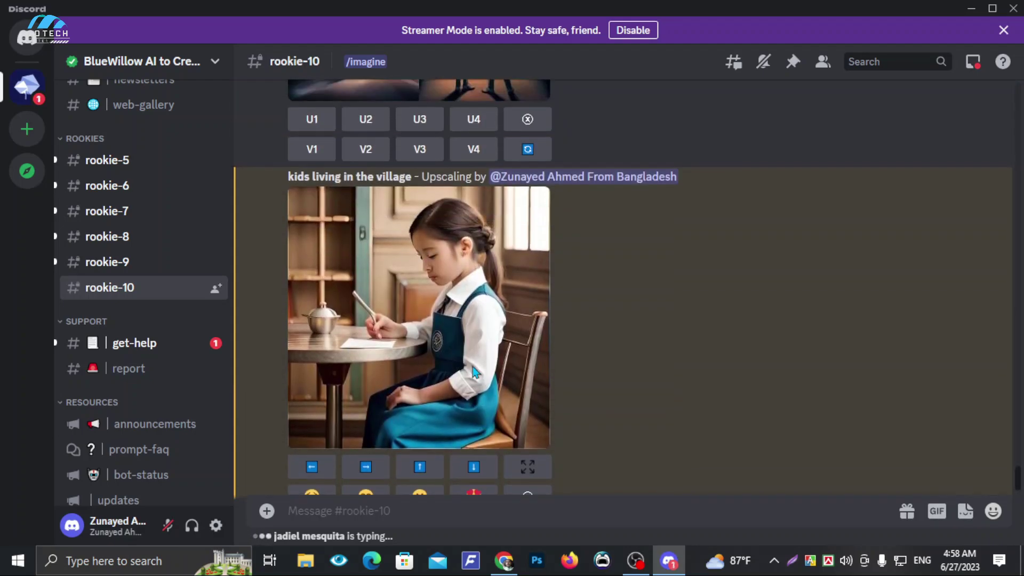
left_click(480, 331)
right_click(500, 232)
left_click(535, 276)
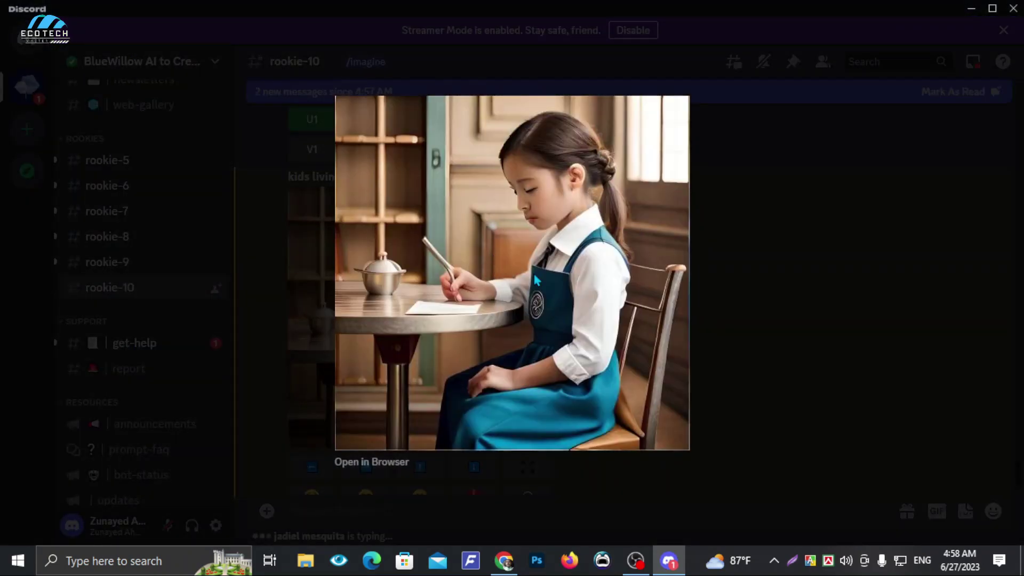
type("2")
left_click(385, 335)
left_click(827, 277)
Step: Save the upscaled image of the boy playing guitar on the steps as 3 in Downloads, and close the preview
scroll(400, 347, "down", 5)
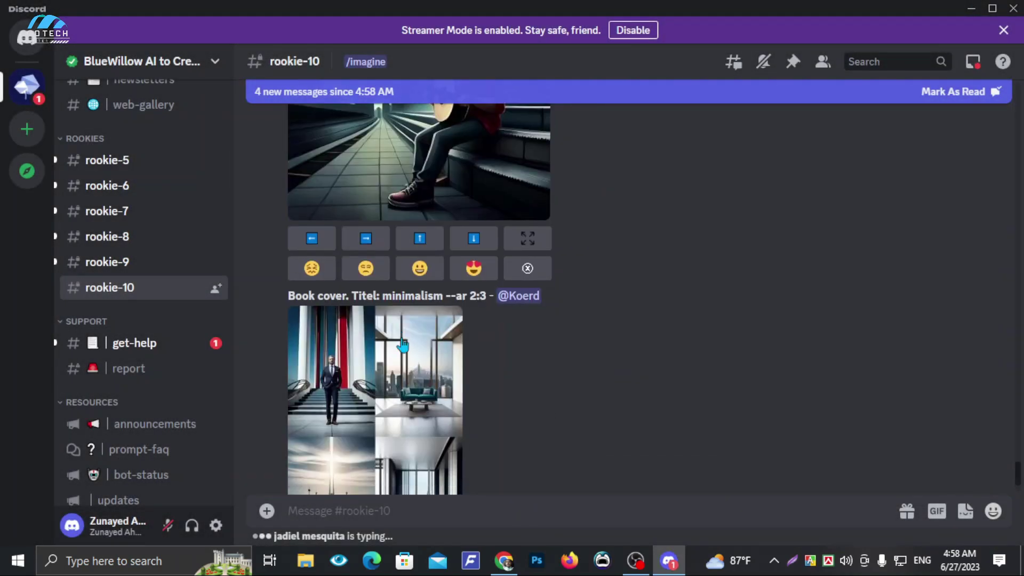
scroll(403, 343, "up", 3)
left_click(473, 261)
right_click(487, 228)
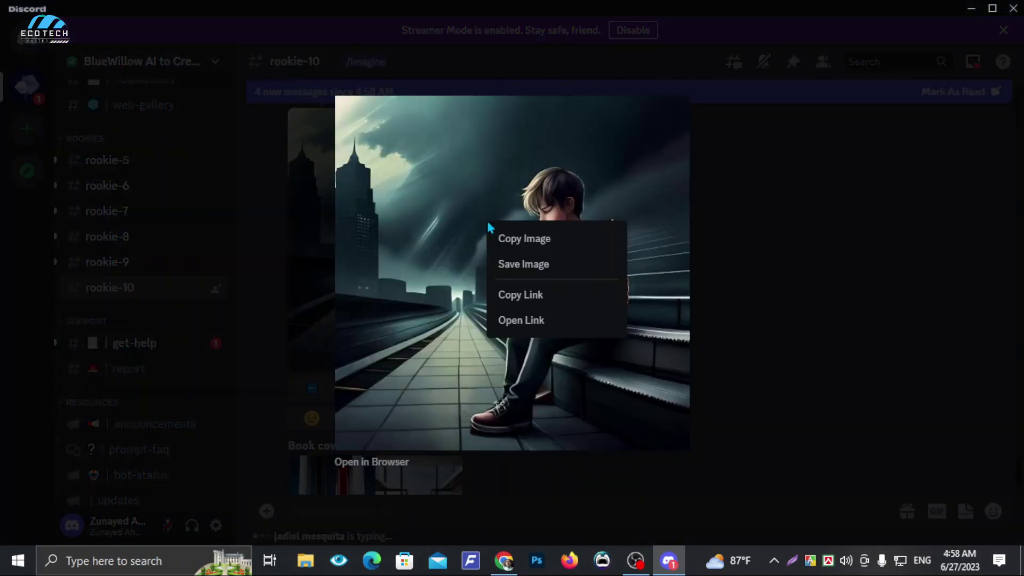
left_click(523, 269)
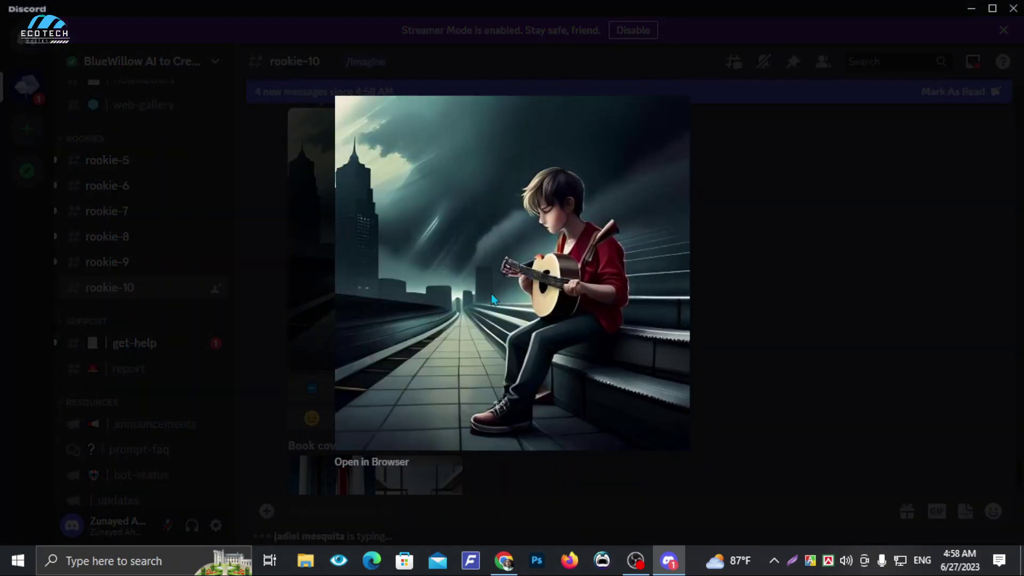
type("3")
left_click(385, 335)
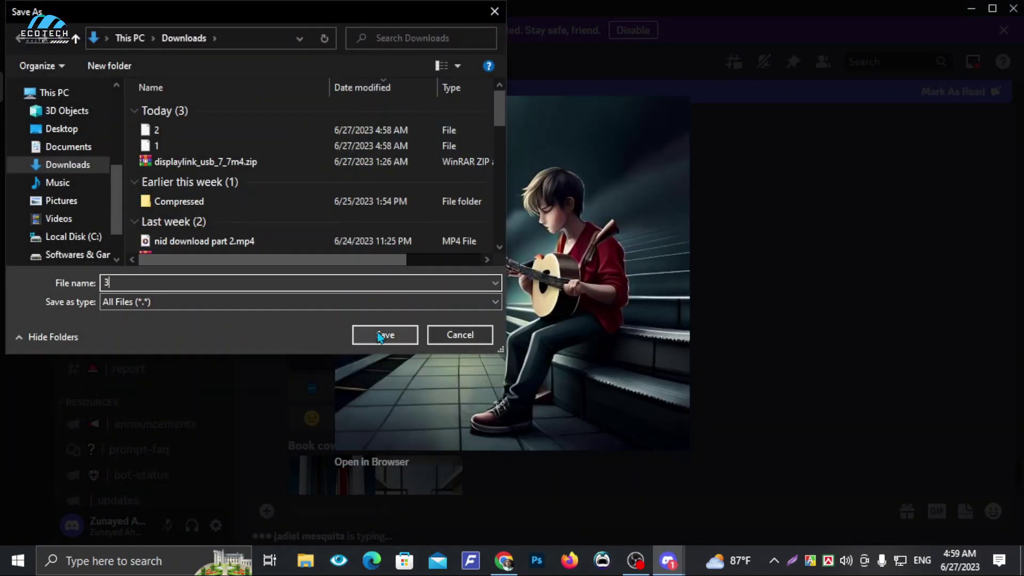
left_click(694, 346)
Step: Save the upscaled image of the suited young man standing in the city street as 4, and close the preview
scroll(564, 364, "down", 10)
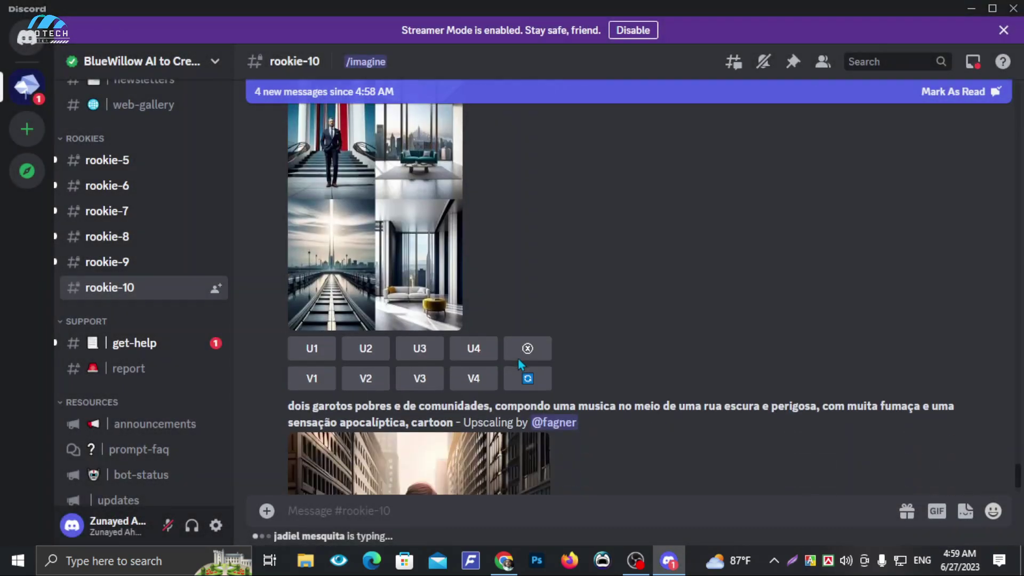
left_click(453, 245)
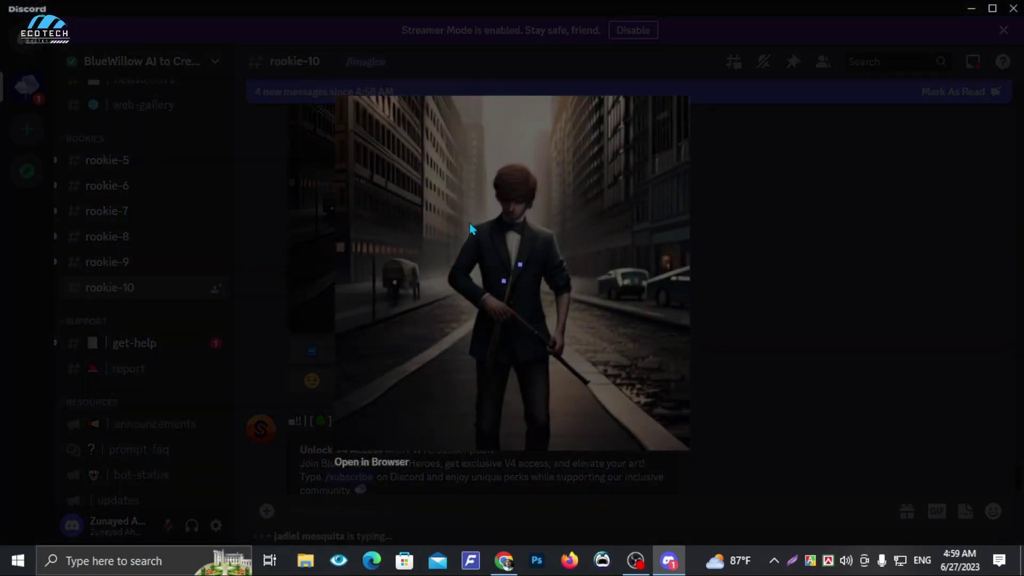
right_click(478, 238)
left_click(501, 263)
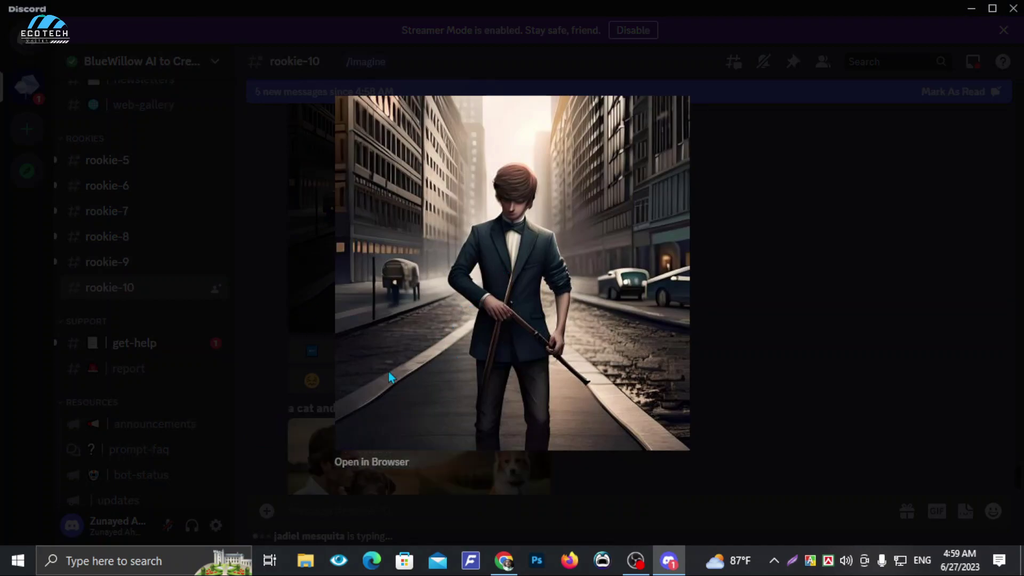
type("4")
key("Return")
left_click(718, 277)
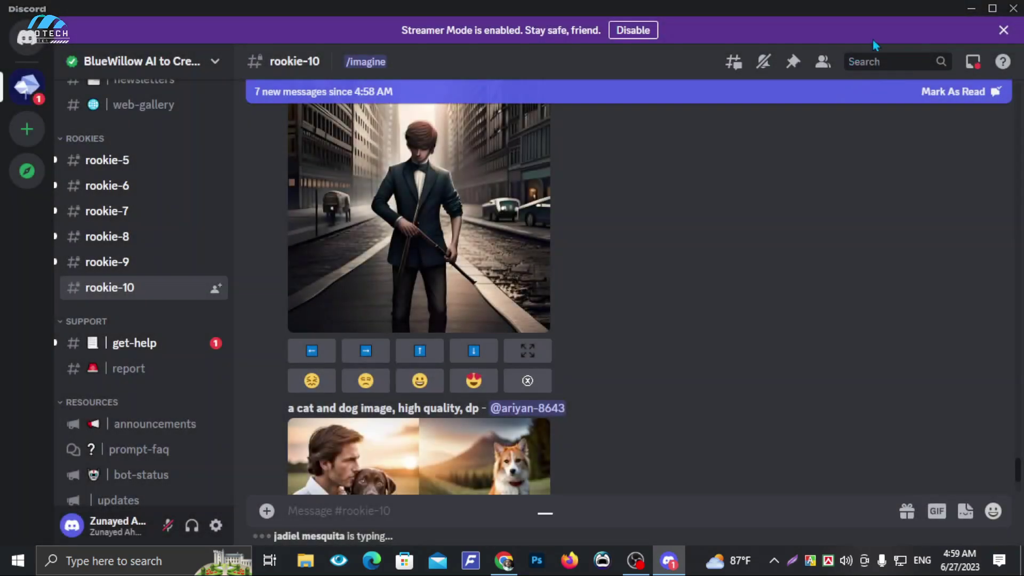
Step: Switch to Chrome and look over the NaturalReader text-to-speech page and the village story in ChatGPT
left_click(968, 10)
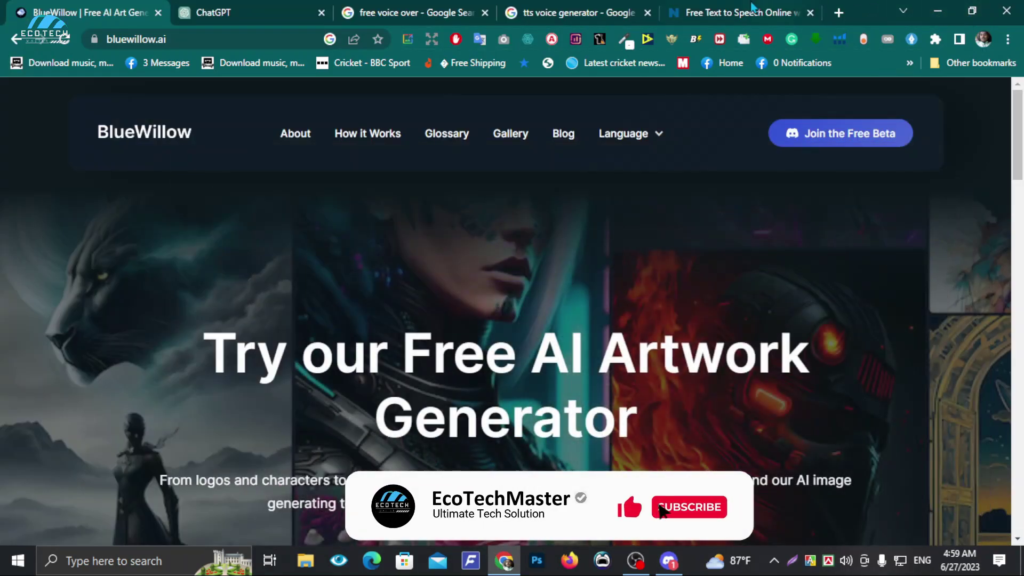
left_click(736, 12)
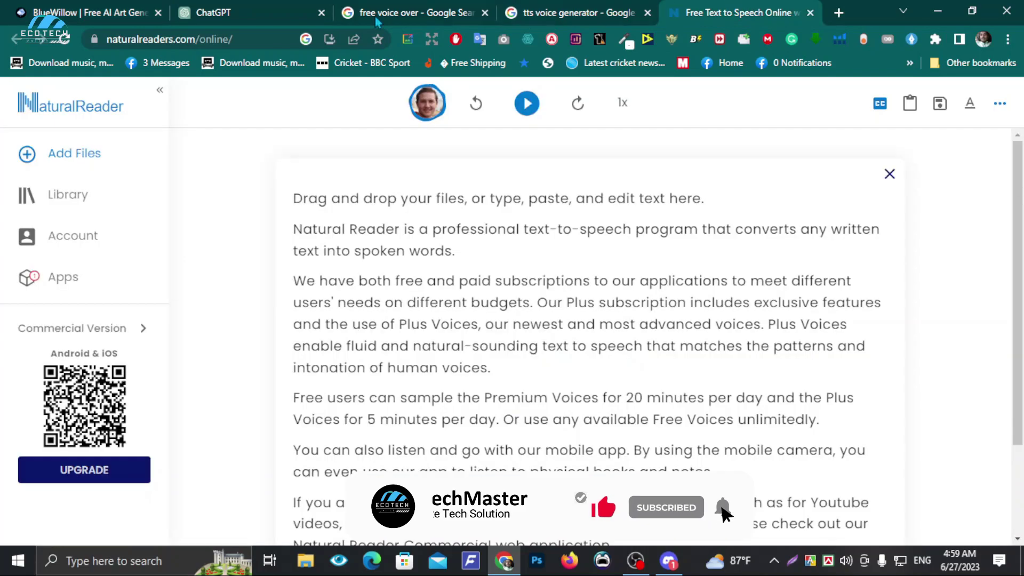
scroll(470, 224, "down", 3)
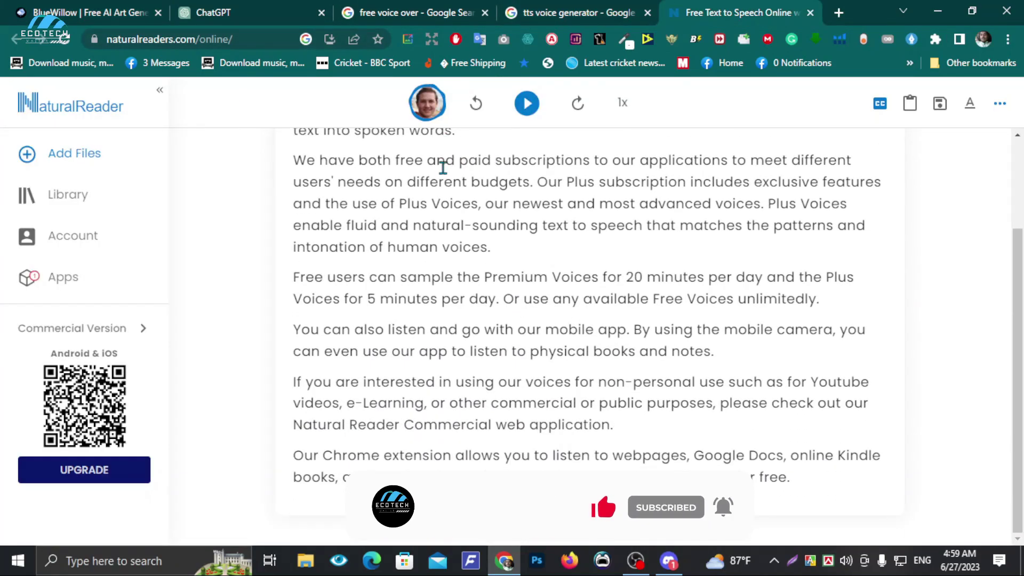
scroll(488, 240, "up", 1)
scroll(488, 239, "up", 2)
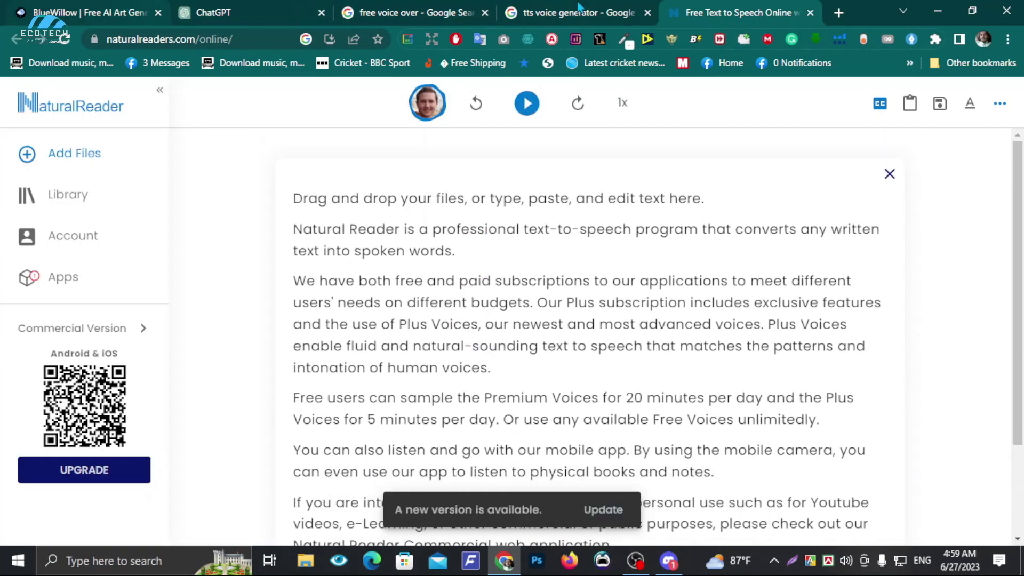
left_click(251, 12)
scroll(480, 293, "up", 4)
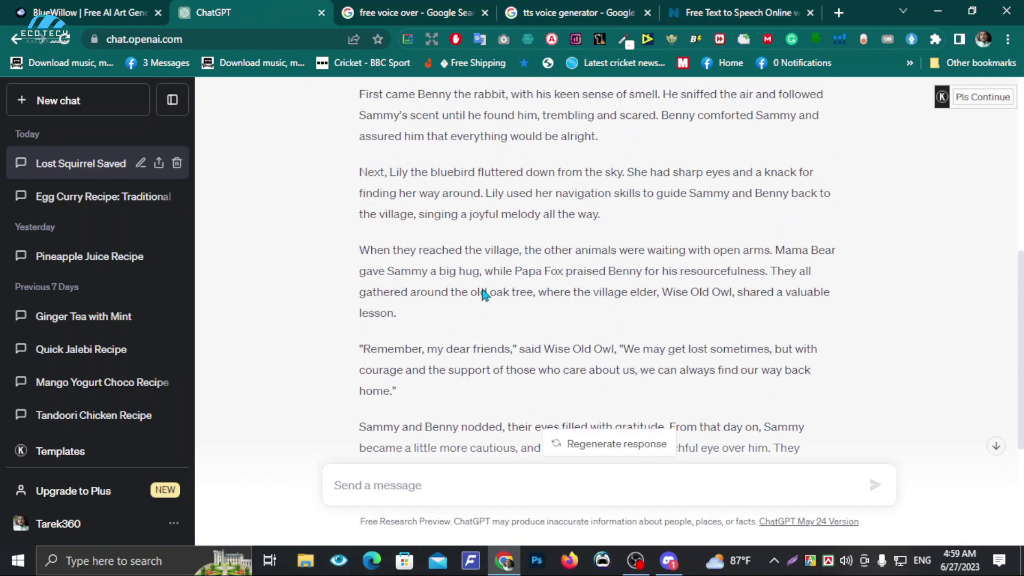
Step: Replace the "tts voice generator" Google search with "tts mp3" and open the ttsMP3.com result in a new tab
left_click(584, 7)
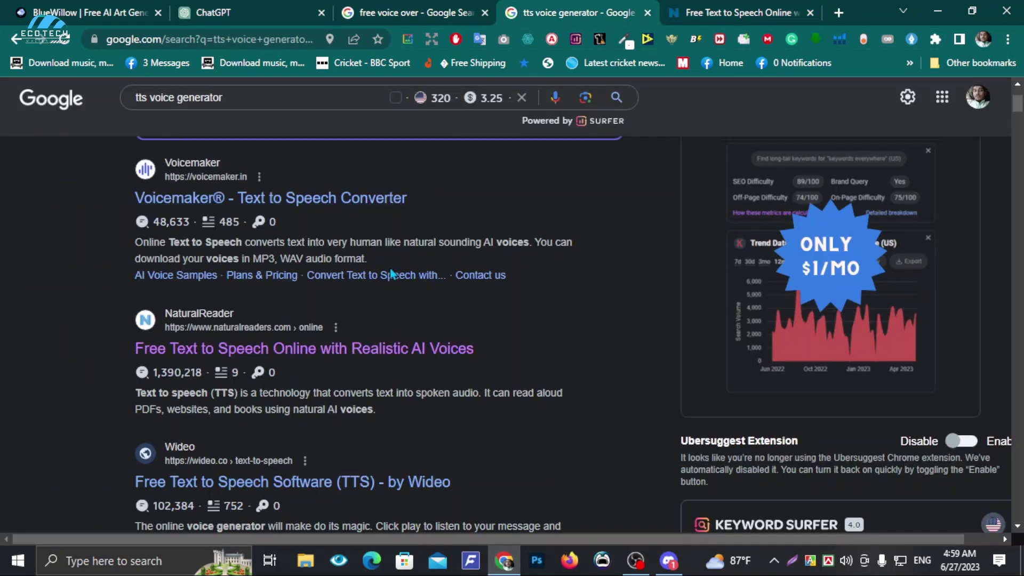
scroll(388, 296, "down", 7)
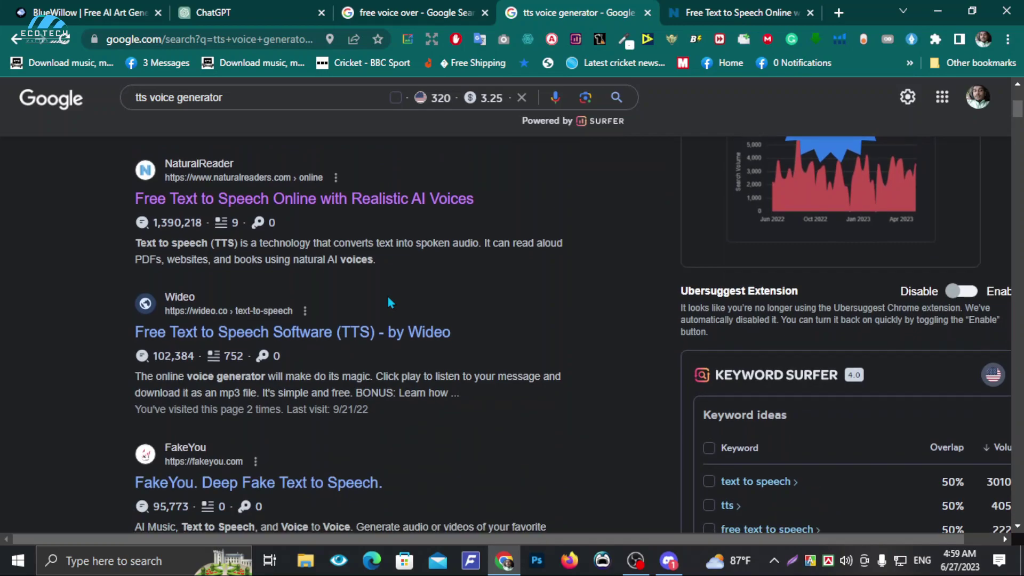
scroll(451, 253, "up", 8)
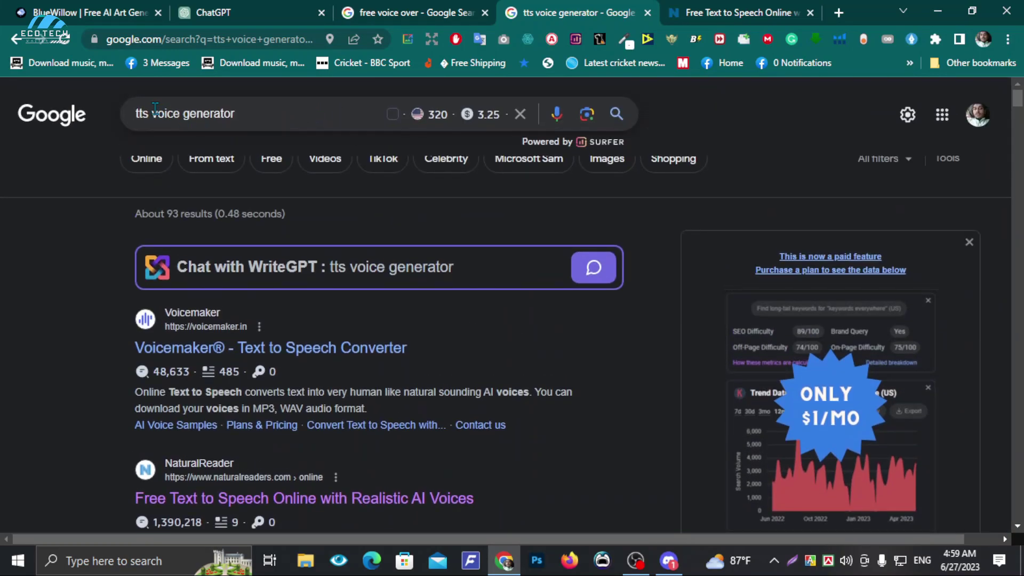
left_click_drag(152, 113, 287, 106)
type("mp3")
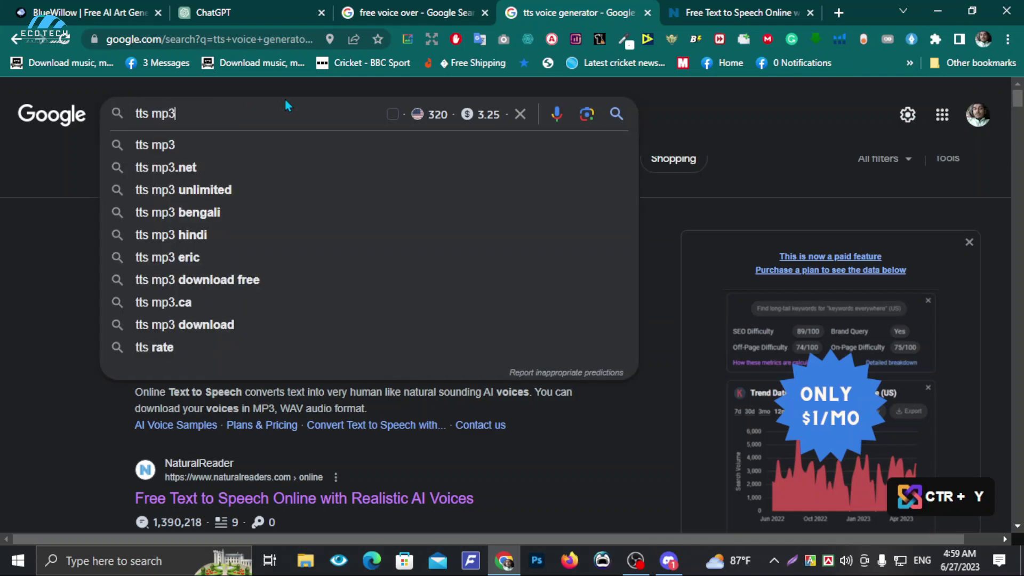
key("Return")
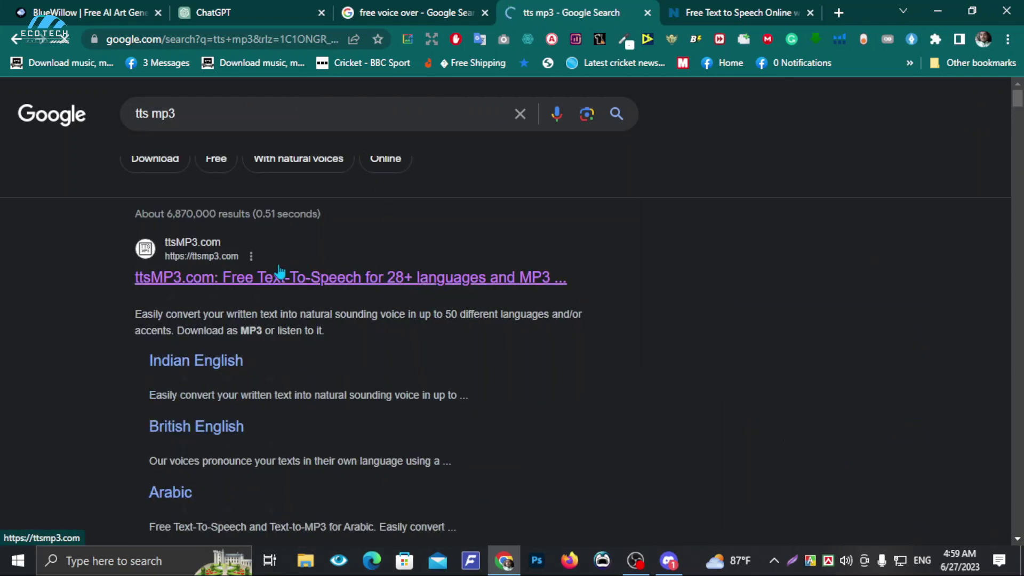
middle_click(277, 279)
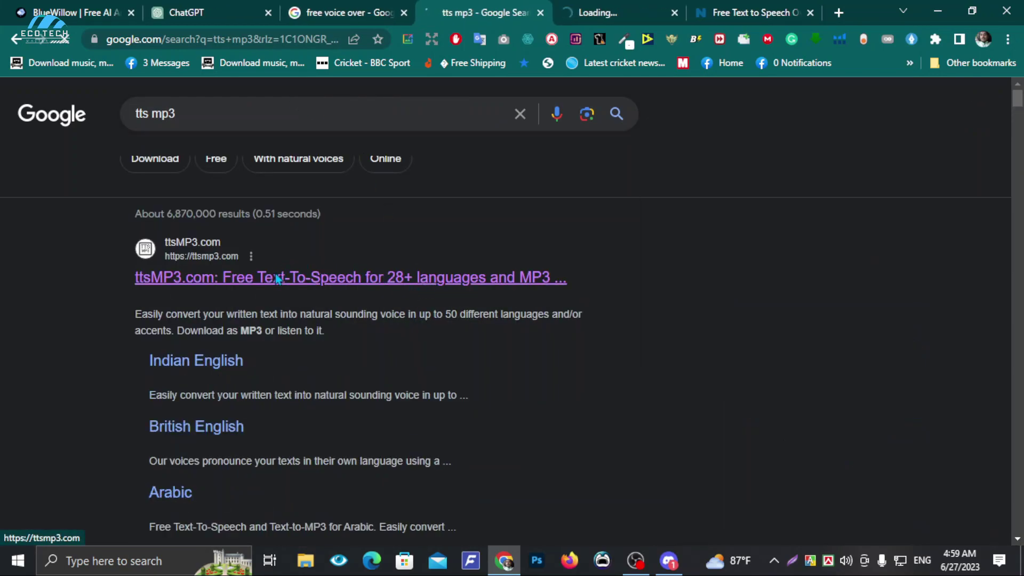
left_click(664, 8)
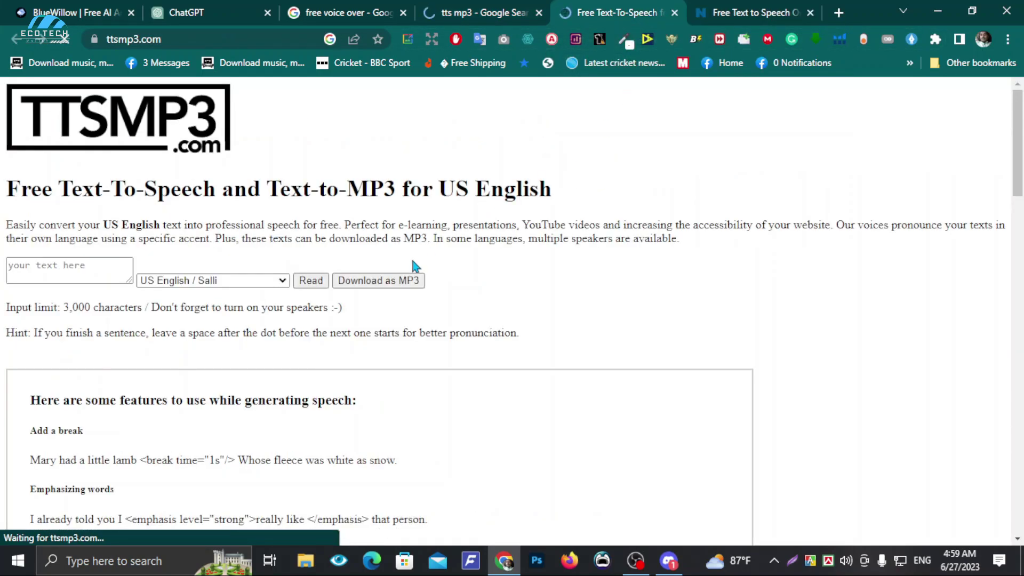
Step: Copy the first paragraph of the ChatGPT village story into the ttsMP3 text box
left_click(181, 12)
scroll(379, 213, "up", 6)
left_click_drag(359, 169, 851, 208)
key("ctrl+c")
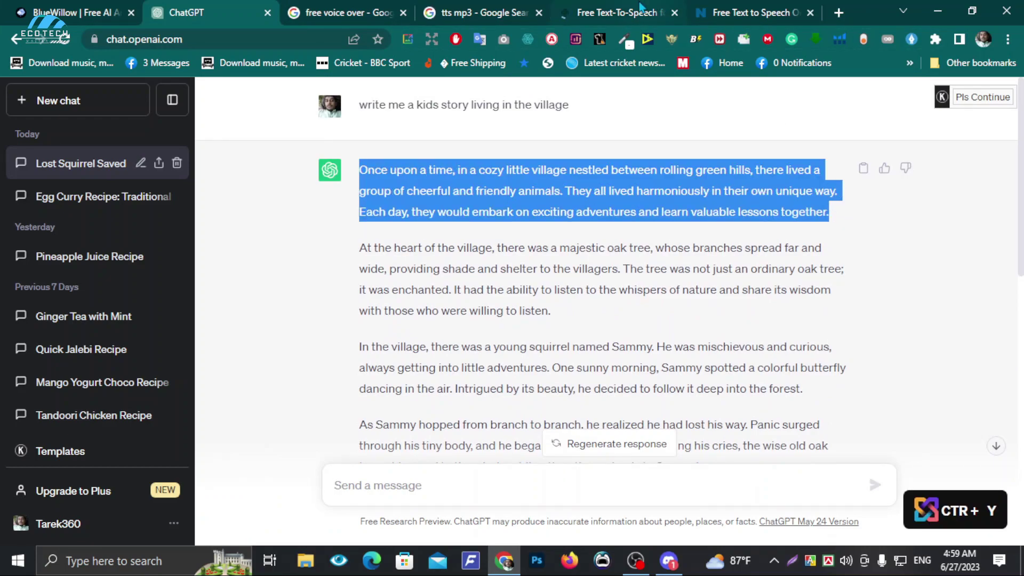
left_click(634, 12)
left_click(365, 368)
key("ctrl+v")
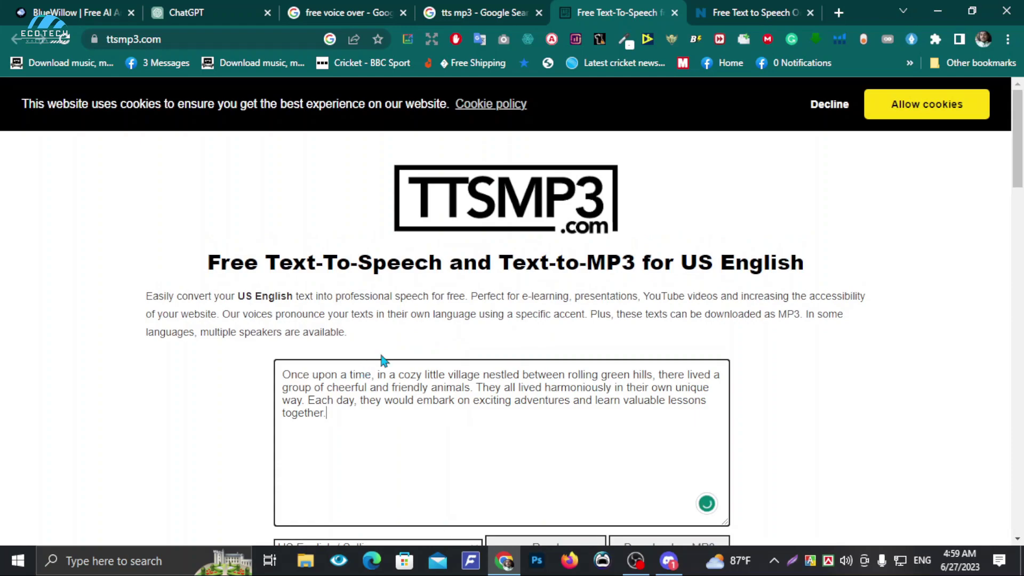
Step: Have the pasted story text read aloud with the US English / Salli voice and check the list of available voices
scroll(549, 306, "down", 3)
left_click(548, 405)
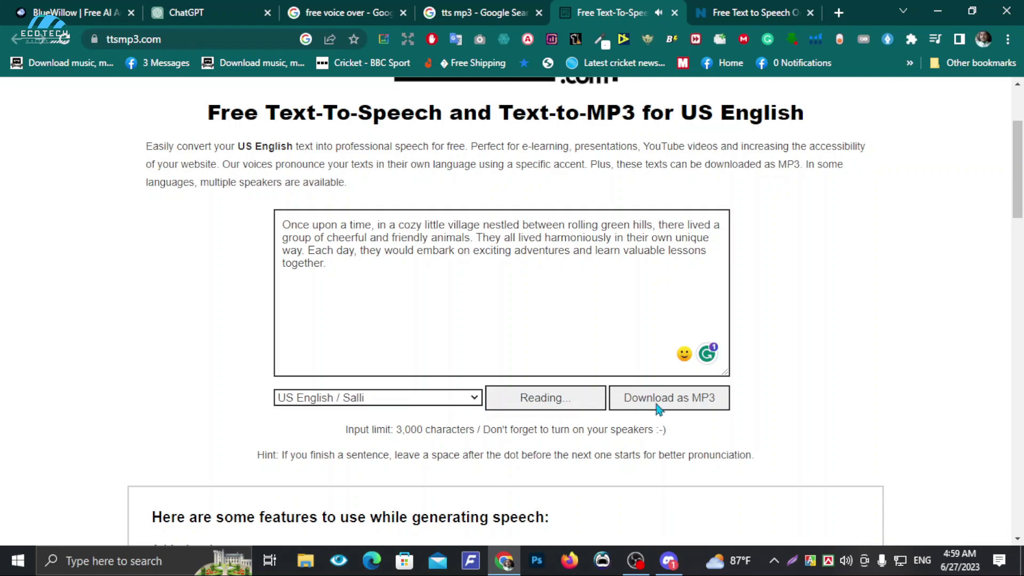
left_click(435, 398)
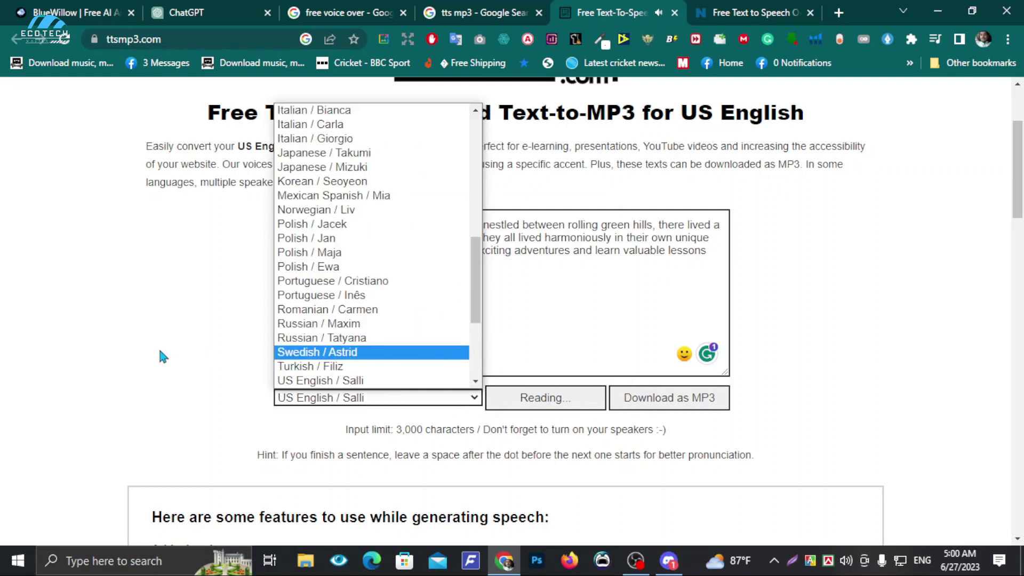
key("Escape")
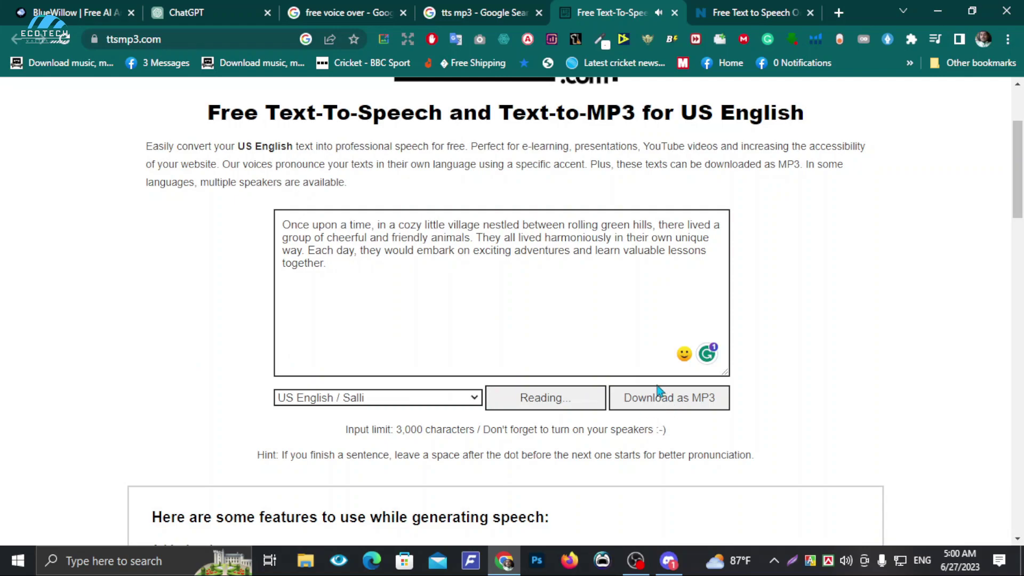
scroll(640, 401, "down", 3)
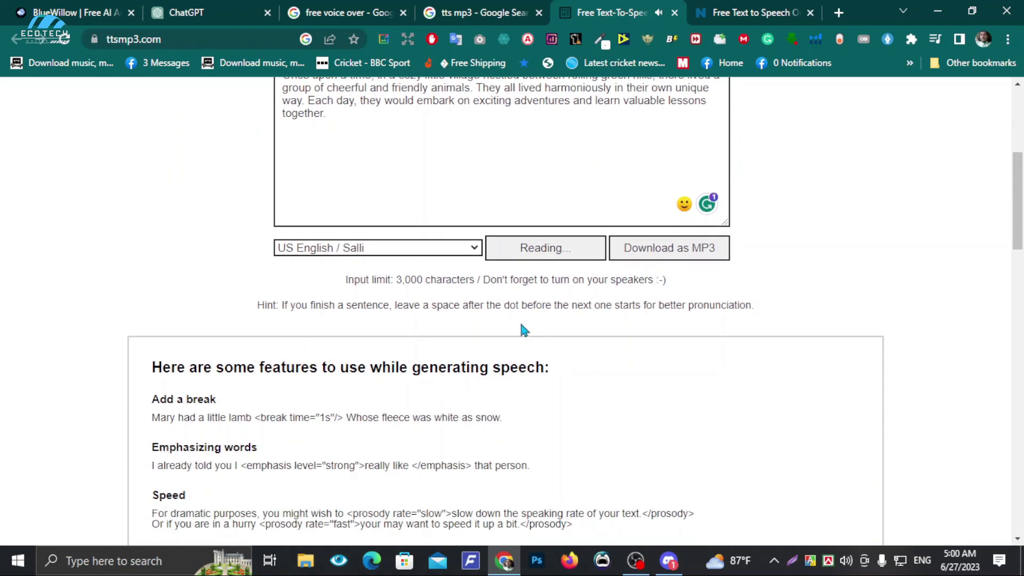
scroll(519, 319, "up", 4)
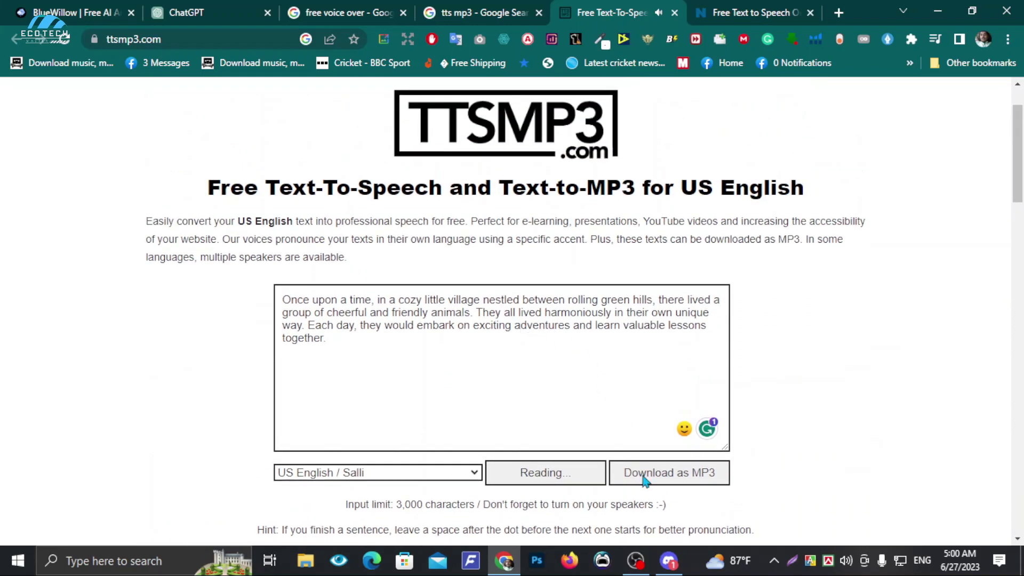
Step: Download the story voice-over as an MP3 and save it in the Downloads folder under its suggested file name
scroll(644, 481, "down", 1)
left_click(668, 399)
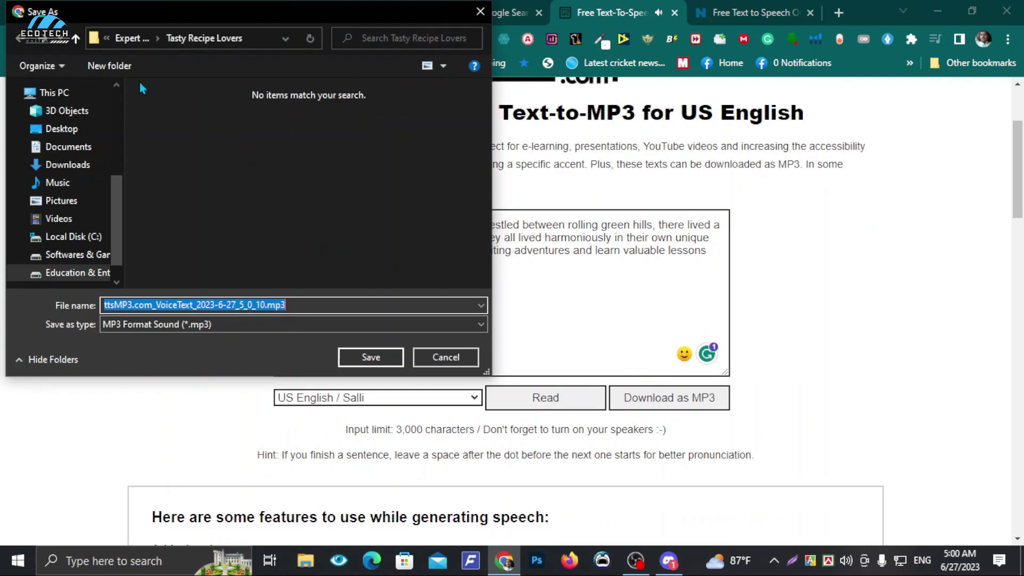
left_click_drag(120, 193, 117, 113)
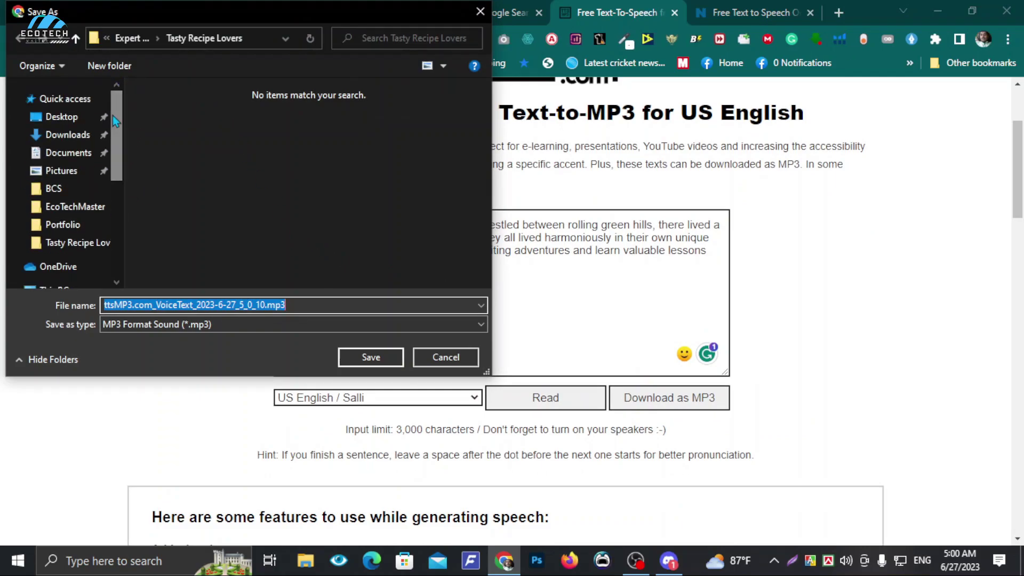
left_click(81, 133)
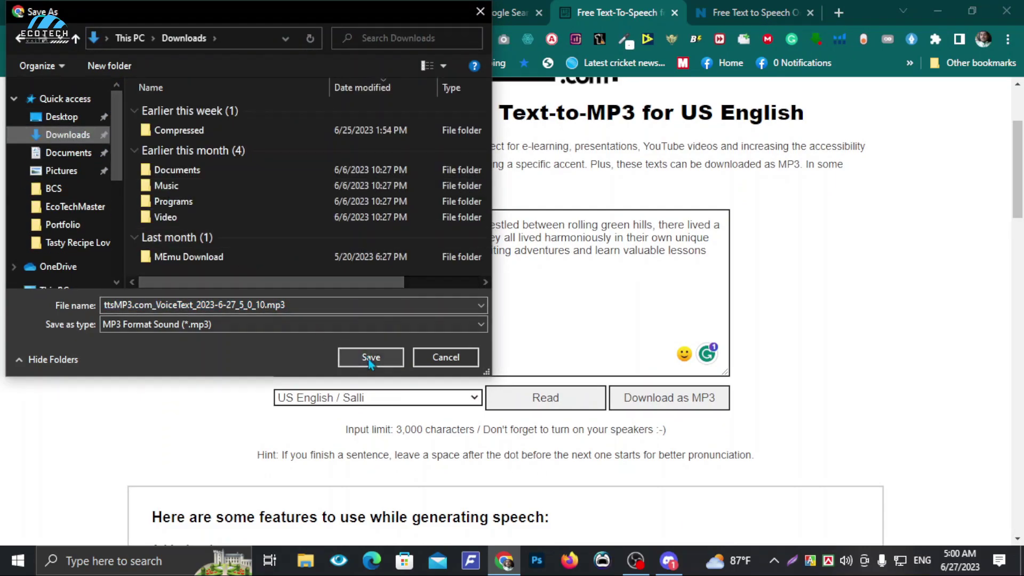
left_click(369, 357)
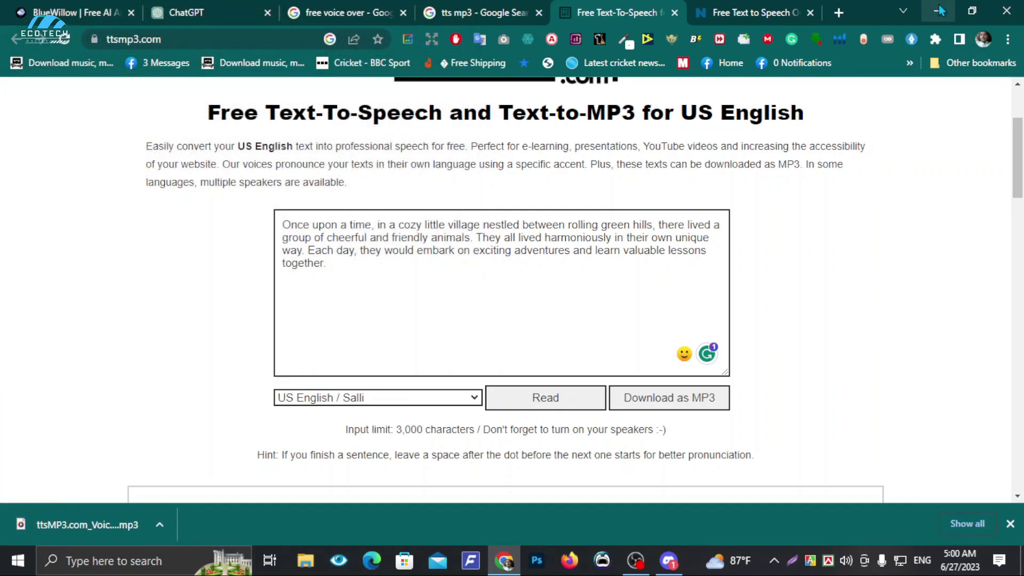
Step: Switch to CapCut by searching for "cap", accept the environment test and create a new project
left_click(937, 11)
right_click(460, 137)
left_click(525, 183)
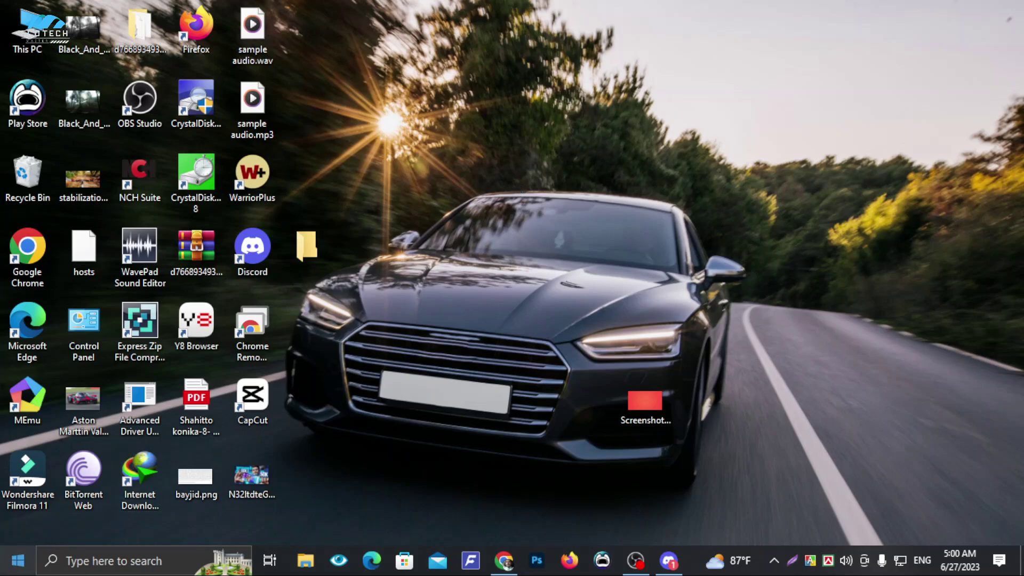
left_click(17, 559)
type("cap")
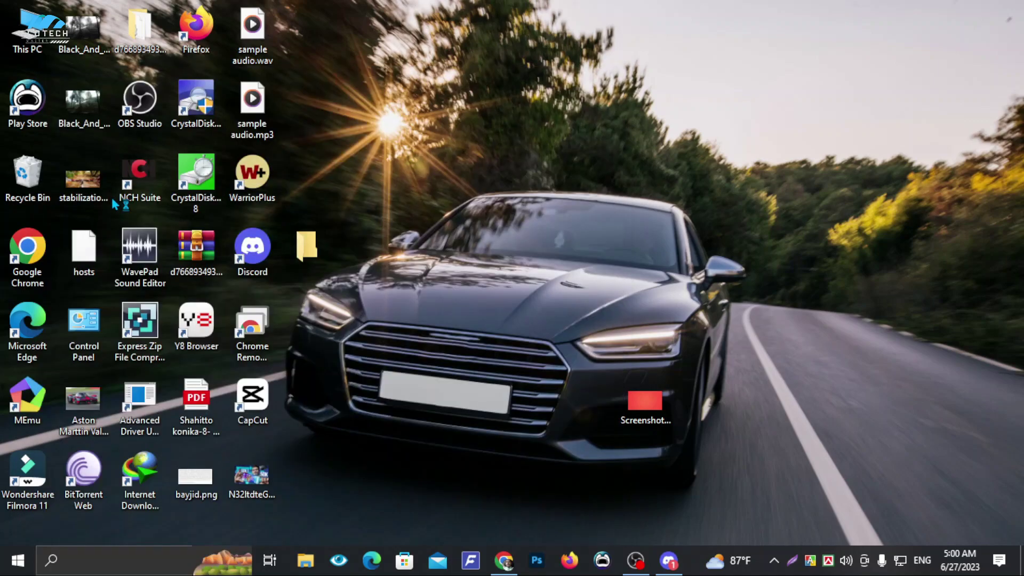
left_click(104, 199)
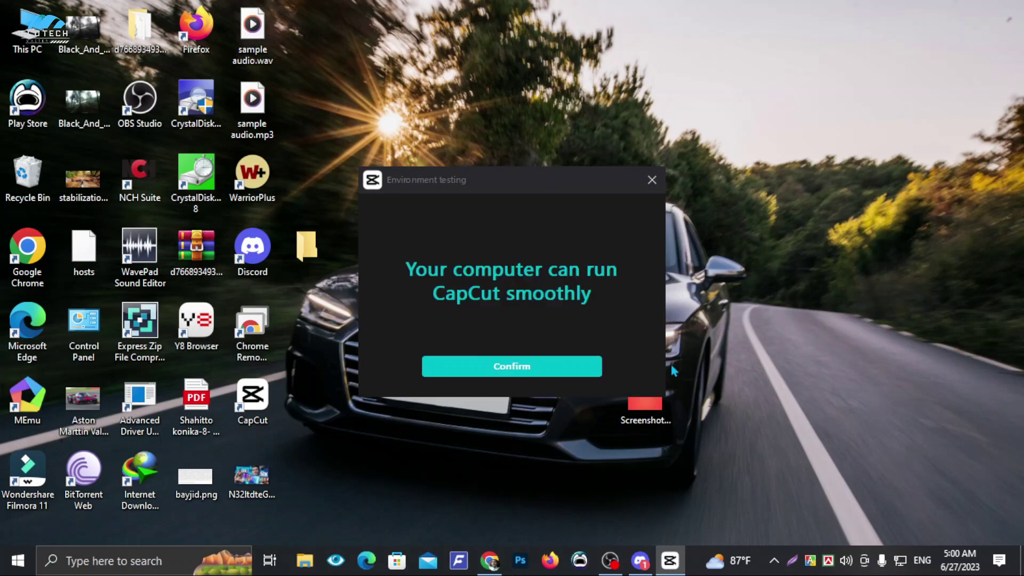
left_click(543, 370)
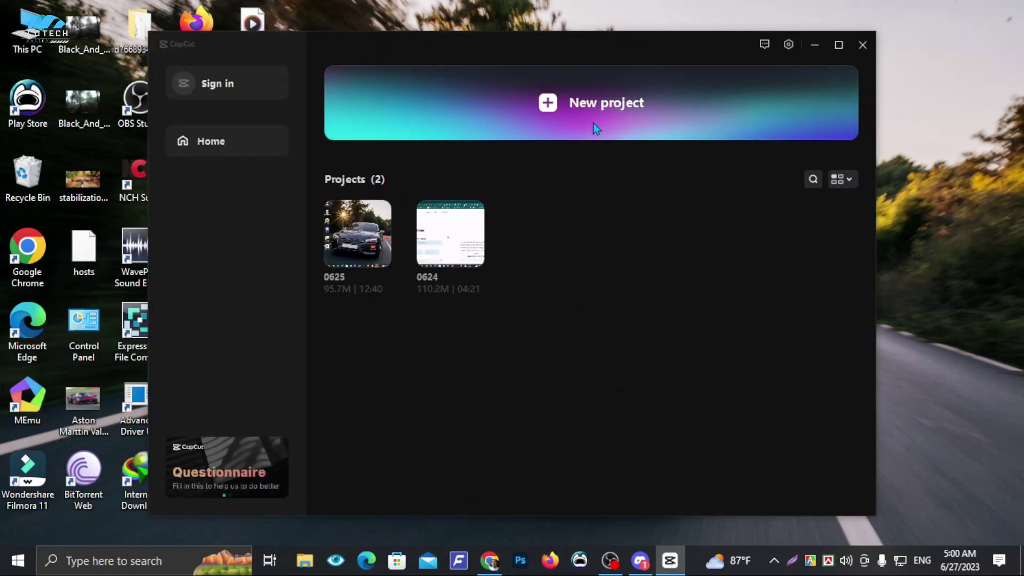
left_click(543, 111)
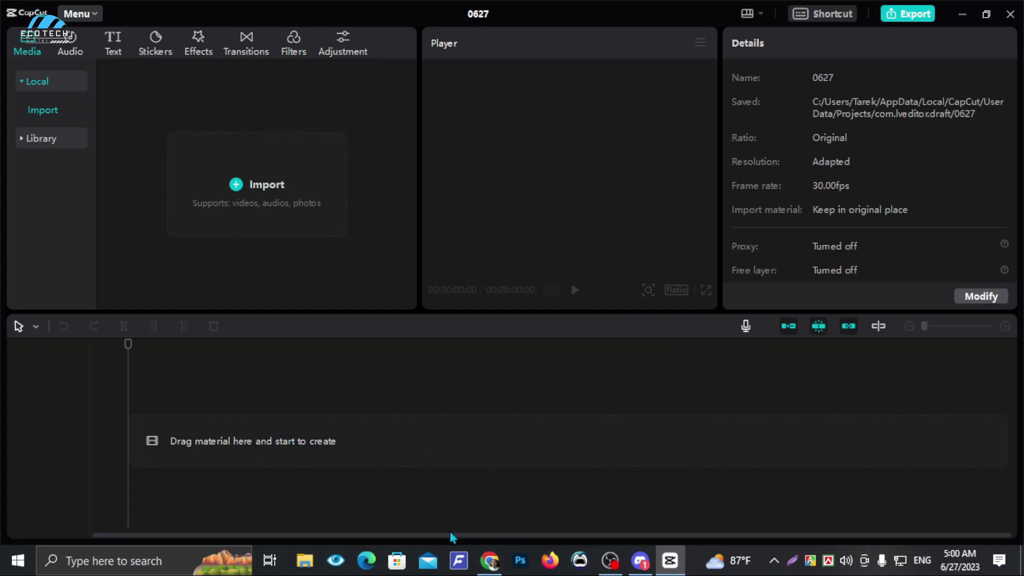
Step: Try to bring files 1 to 4 from the Downloads folder in File Explorer into the CapCut project
left_click(305, 561)
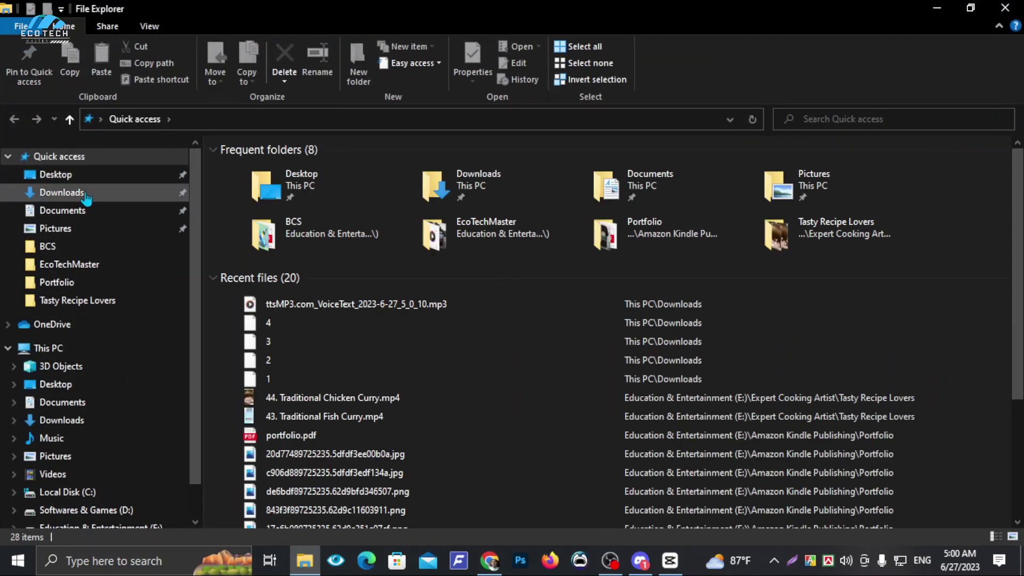
left_click(85, 196)
left_click(260, 250)
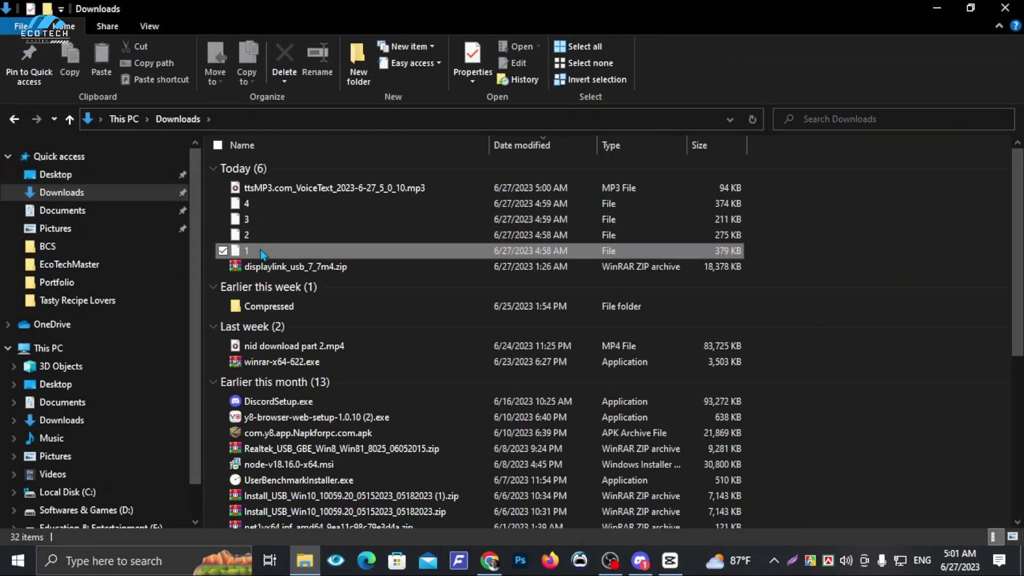
left_click(260, 204, "shift")
mouse_move(260, 206)
left_mouse_down()
mouse_move(401, 307)
mouse_move(616, 506)
mouse_move(661, 528)
mouse_move(676, 561)
mouse_move(495, 427)
left_mouse_up()
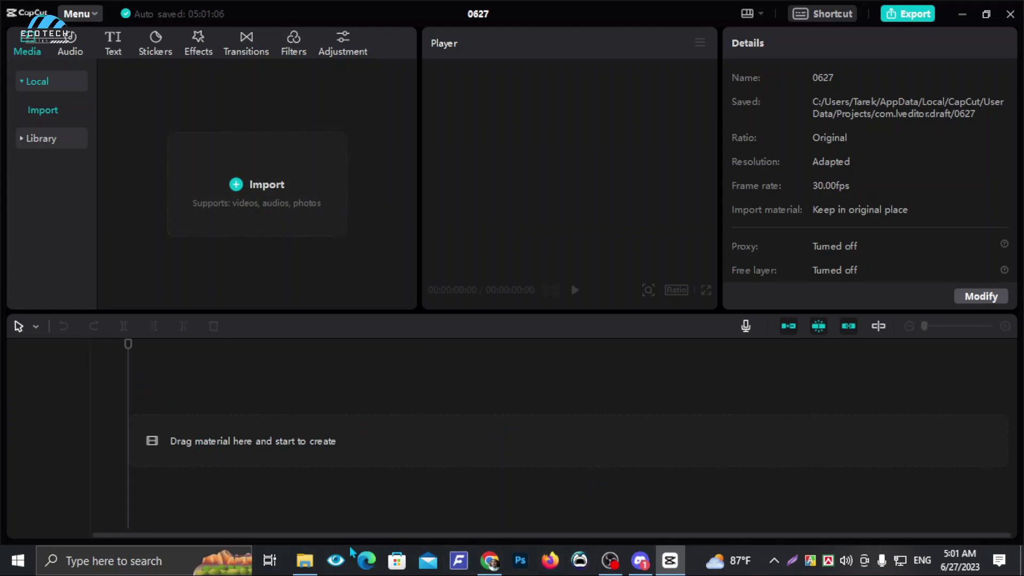
left_click(315, 564)
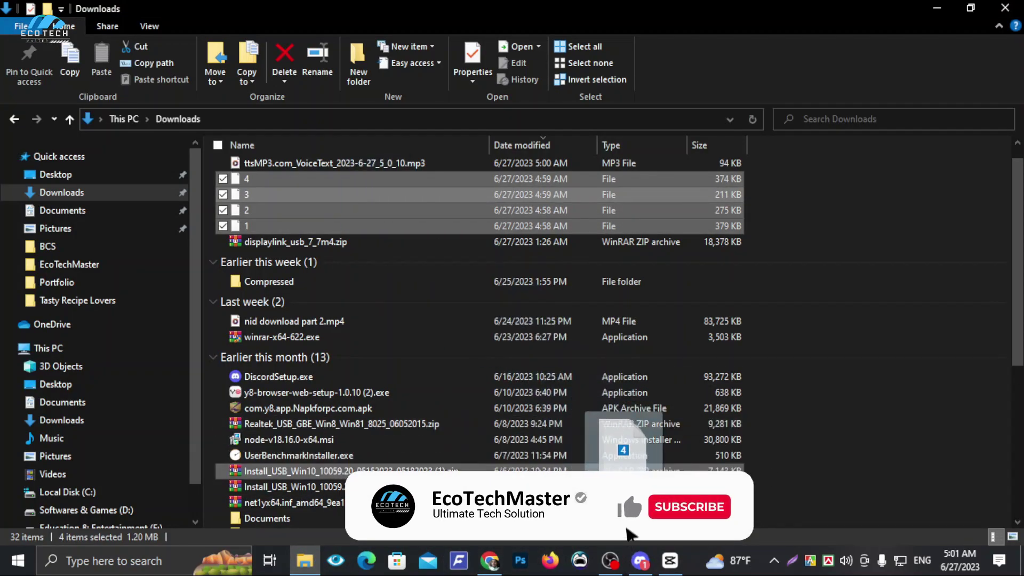
left_click_drag(670, 556, 242, 202)
left_click(269, 181)
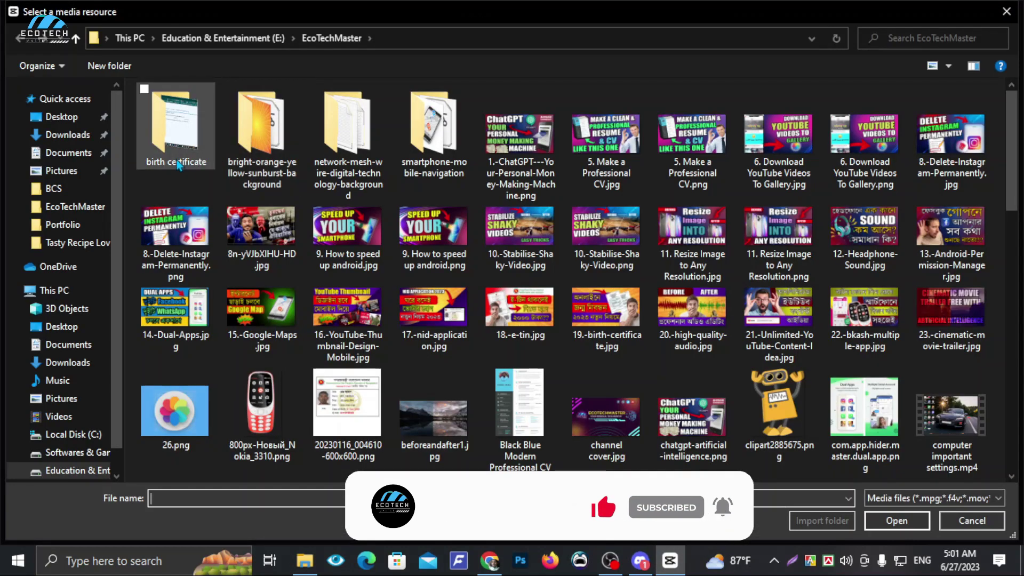
left_click(68, 134)
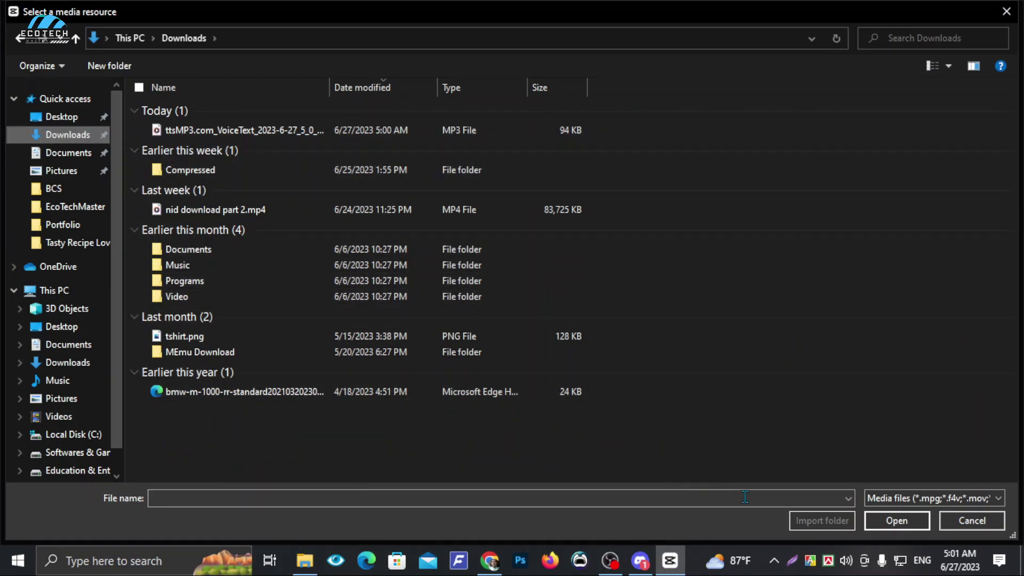
left_click(916, 499)
left_click(925, 513)
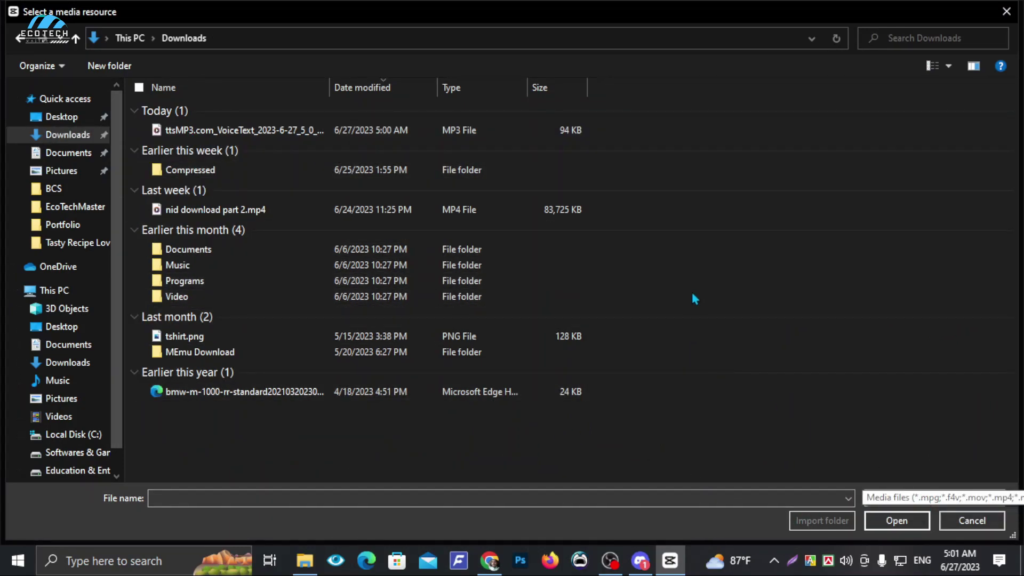
left_click(975, 521)
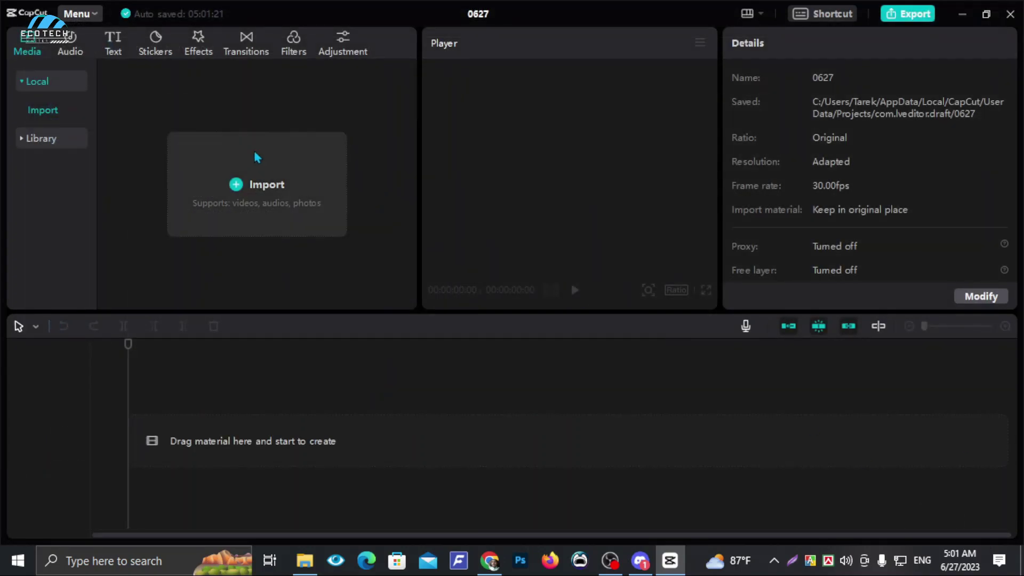
left_click(242, 187)
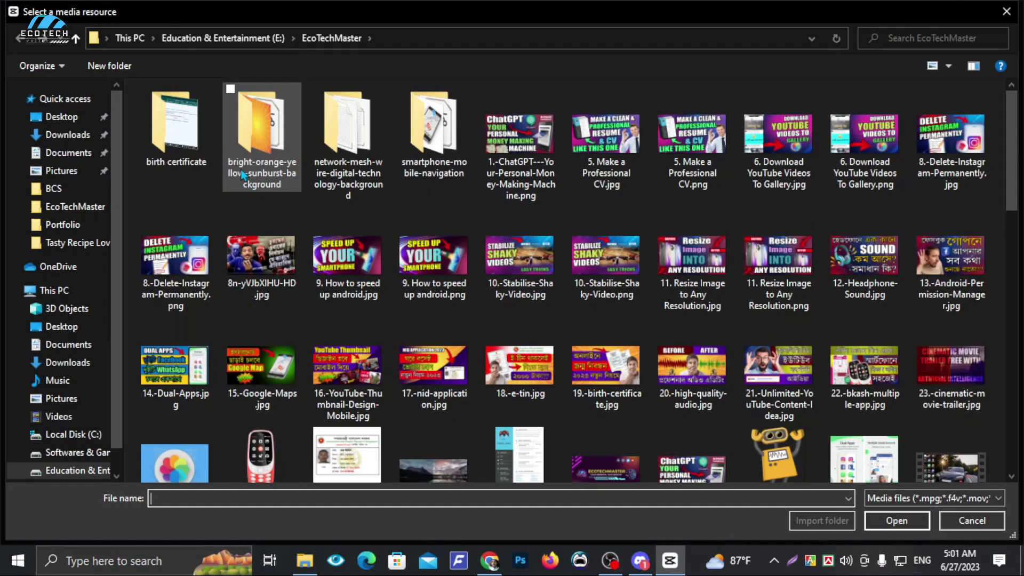
left_click(66, 136)
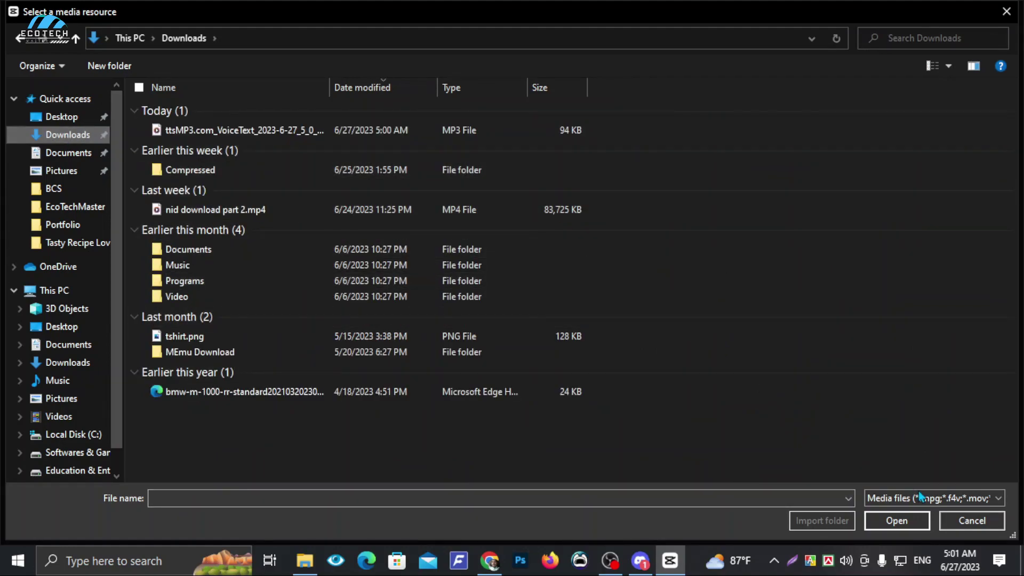
left_click(944, 498)
left_click(944, 501)
left_click(972, 521)
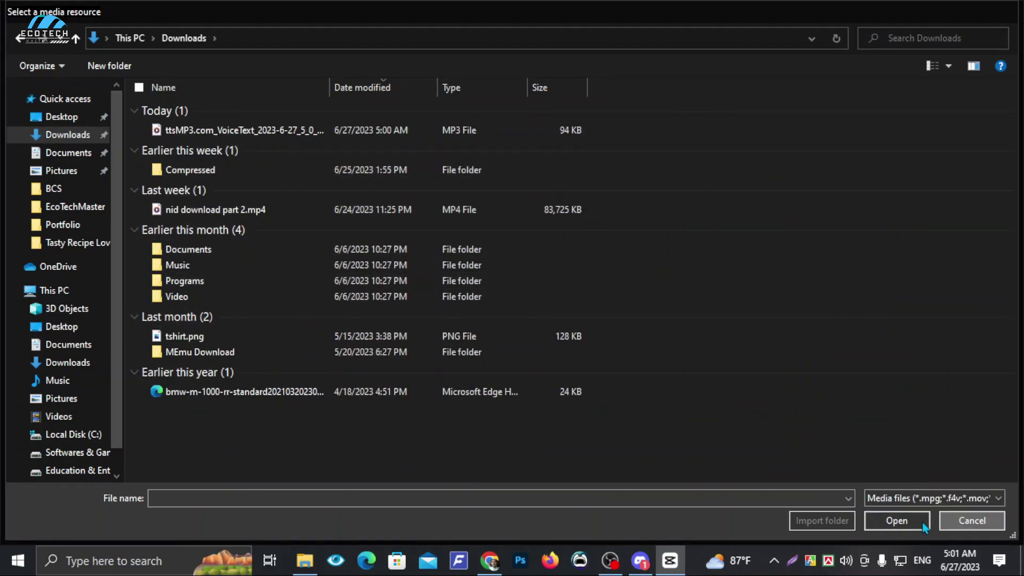
Step: Rename file 1 in the Downloads folder in File Explorer as 1.jpg and view the image to check it
left_click(301, 561)
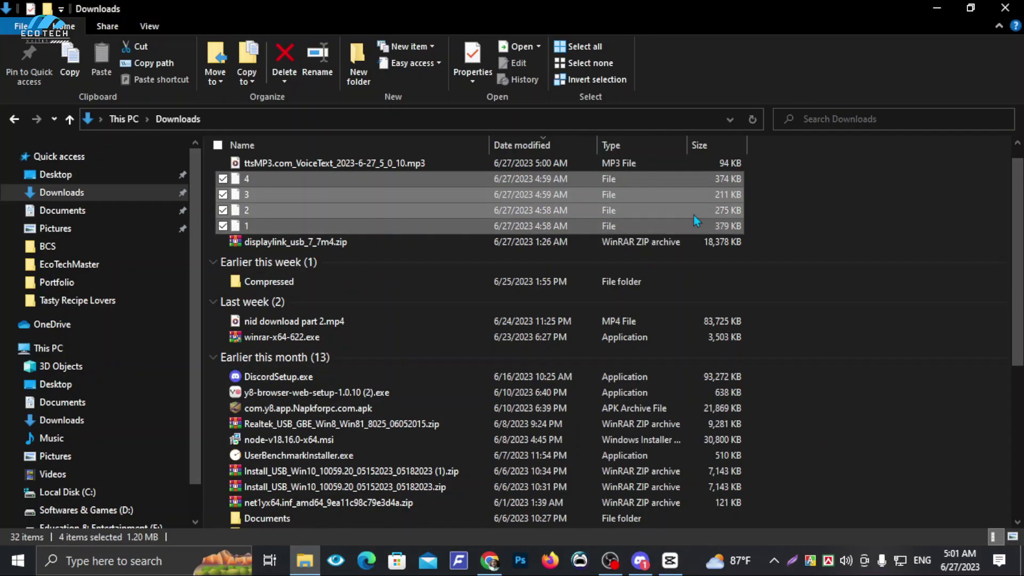
left_click(868, 197)
double_click(418, 223)
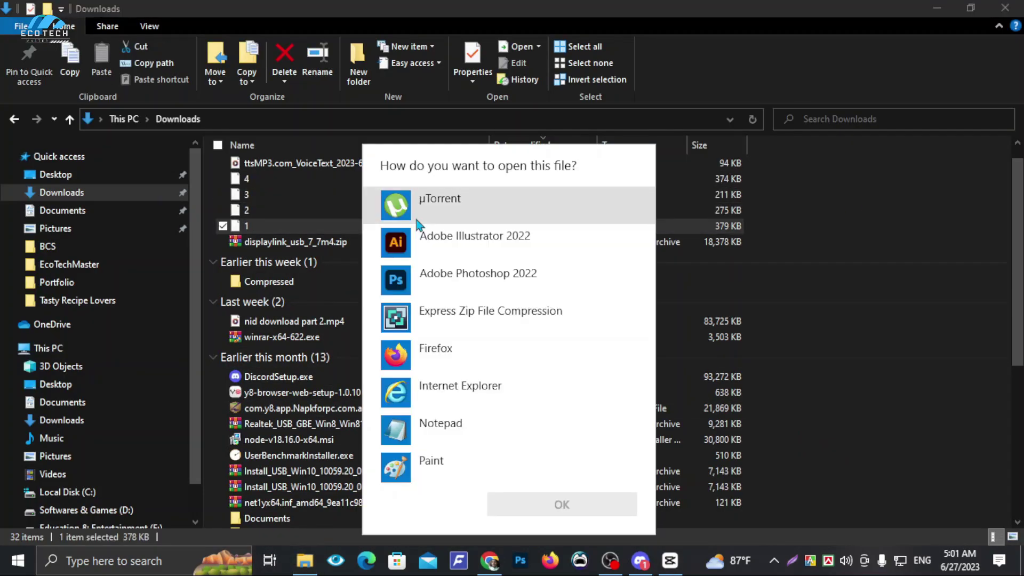
left_click(959, 211)
key("F2")
key("End")
type(".jpg")
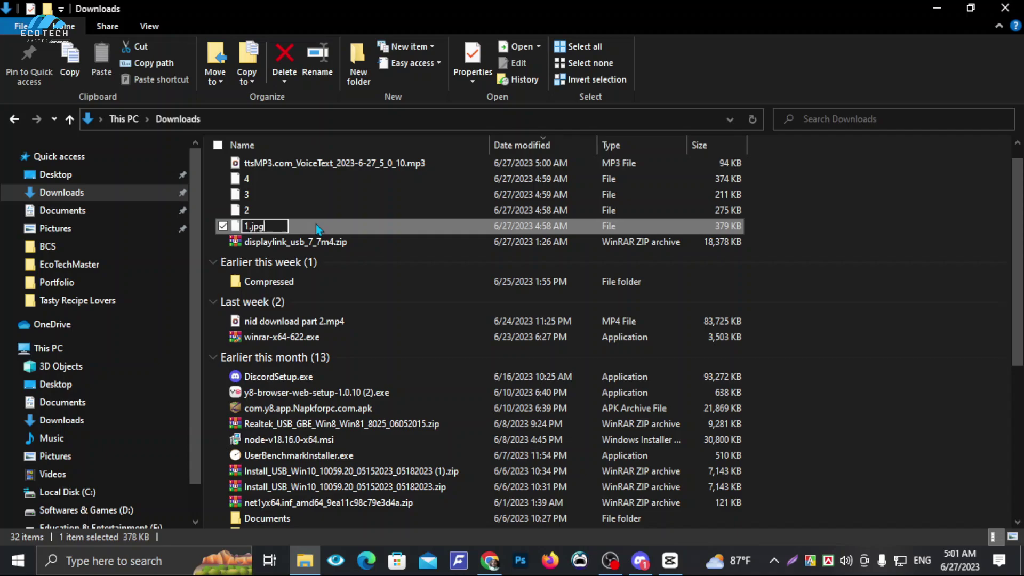
key("Return")
double_click(317, 225)
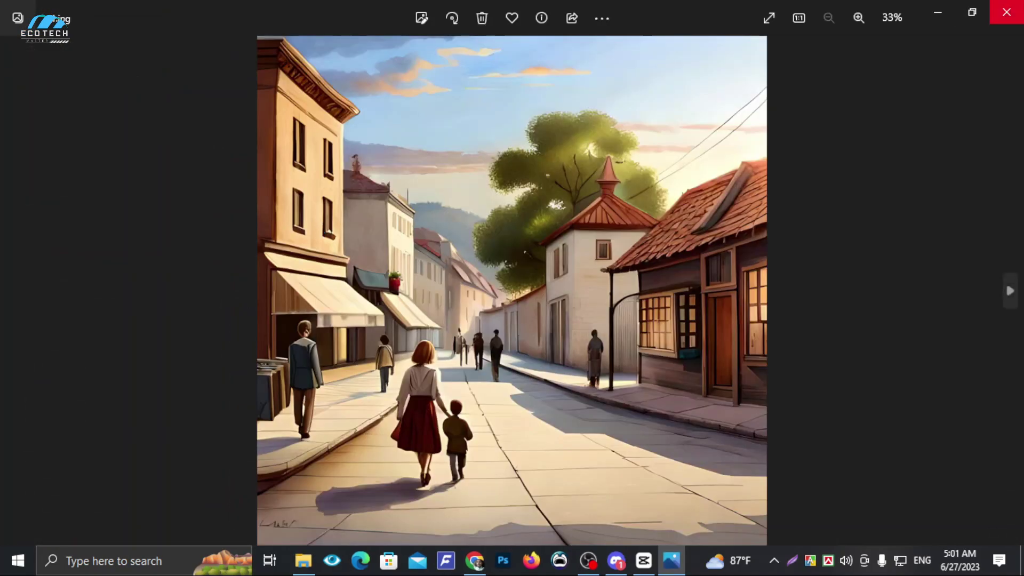
key("alt+F4")
Step: Rename the files 2, 3 and 4 as 2.jpg, 3.jpg and 4.jpg
left_click(321, 205)
key("F2")
type("2.jpg")
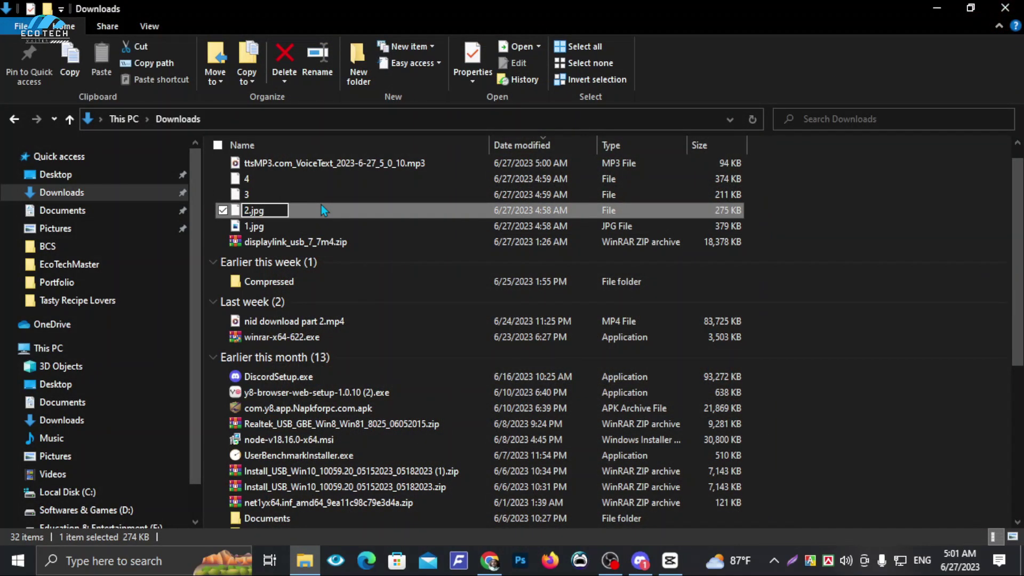
key("Return")
left_click(304, 197)
key("F2")
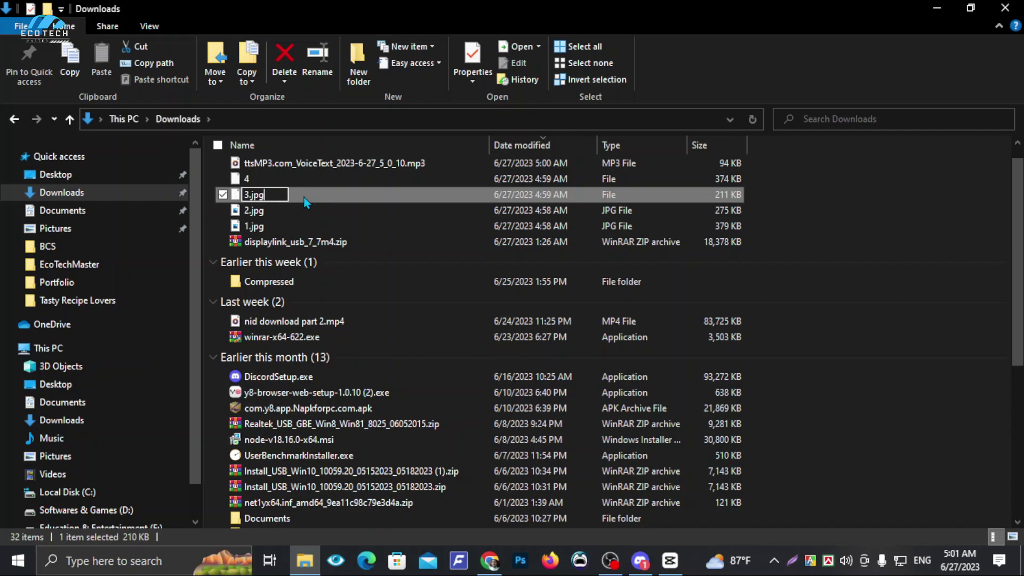
key("Return")
left_click(264, 181)
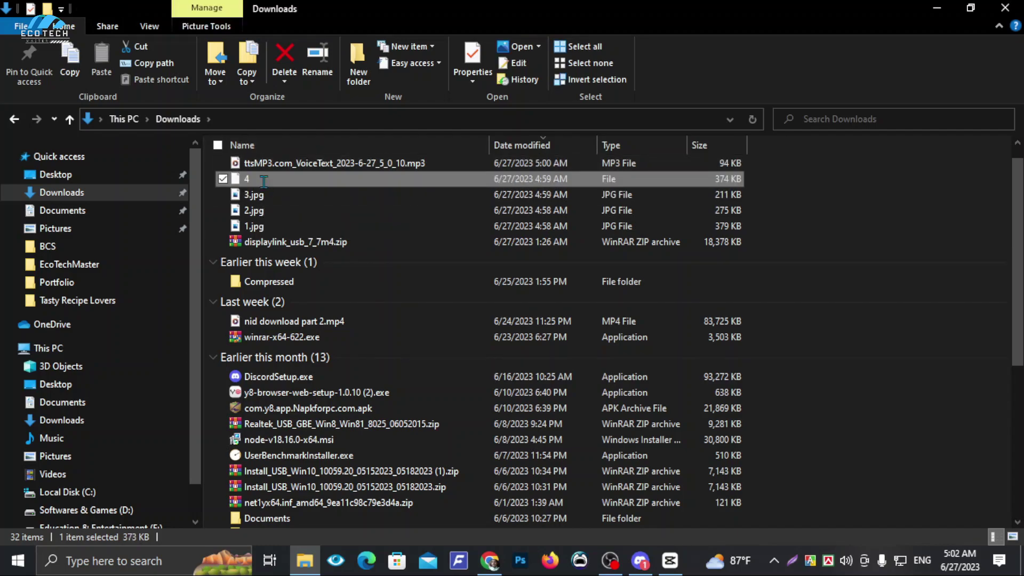
key("F2")
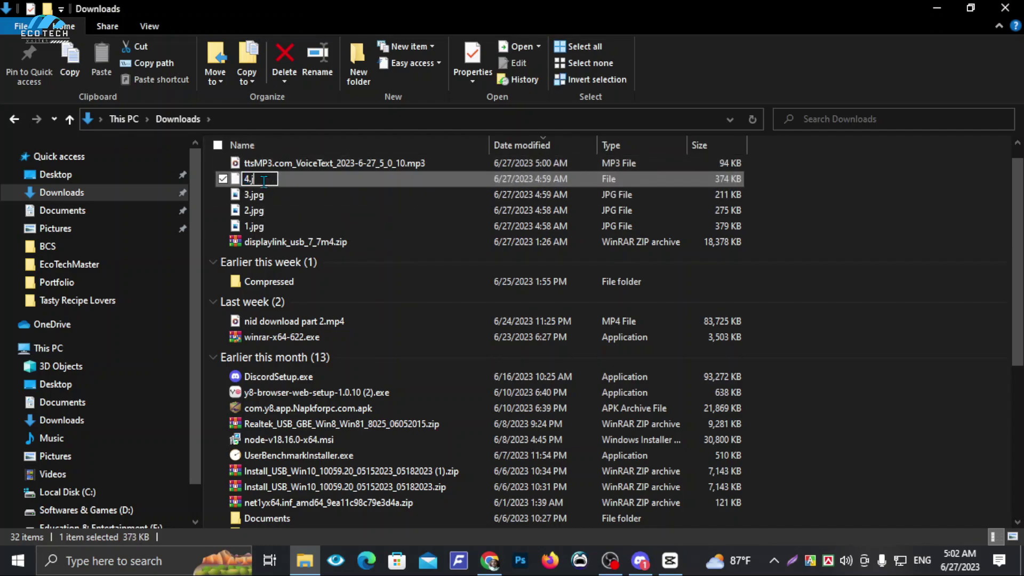
key("Return")
Step: Import the four images 1.jpg to 4.jpg from the Downloads folder into the CapCut project's media
left_click(277, 224)
left_click(280, 181, "shift")
left_click_drag(280, 187, 292, 211)
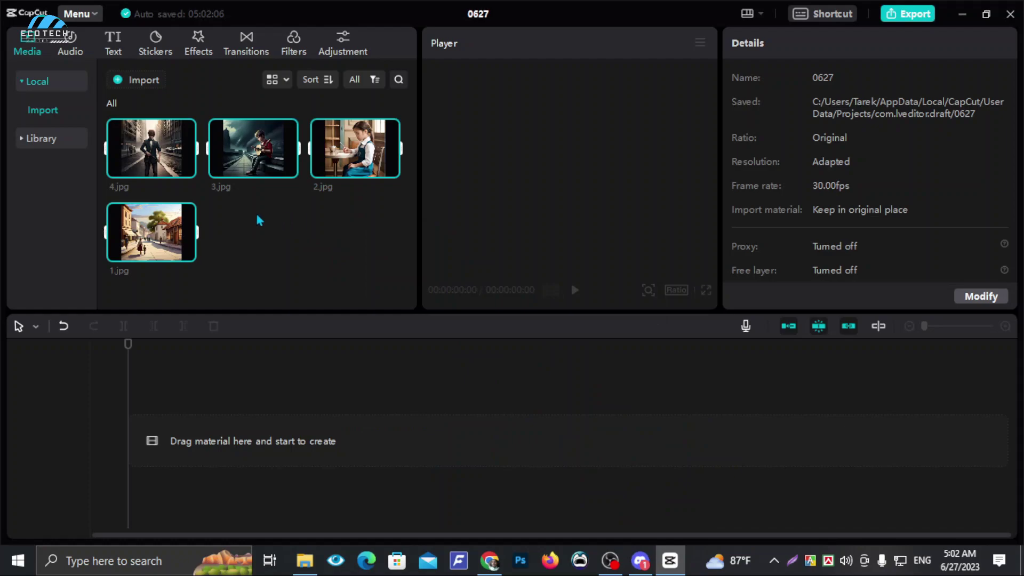
left_click(242, 219)
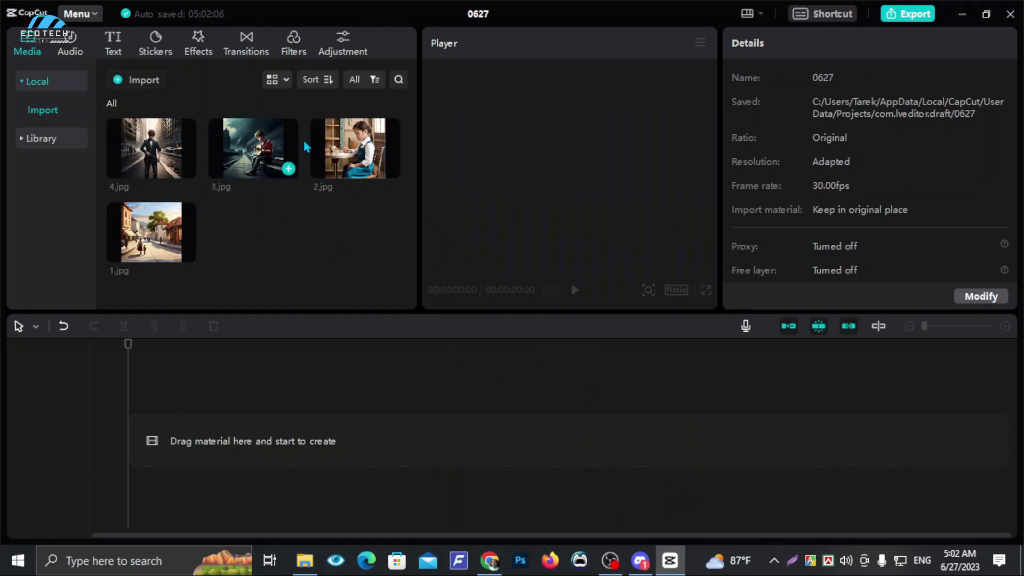
Step: Try 3.jpg as the first clip on the timeline, remove it and check the project settings
left_click_drag(262, 155, 198, 433)
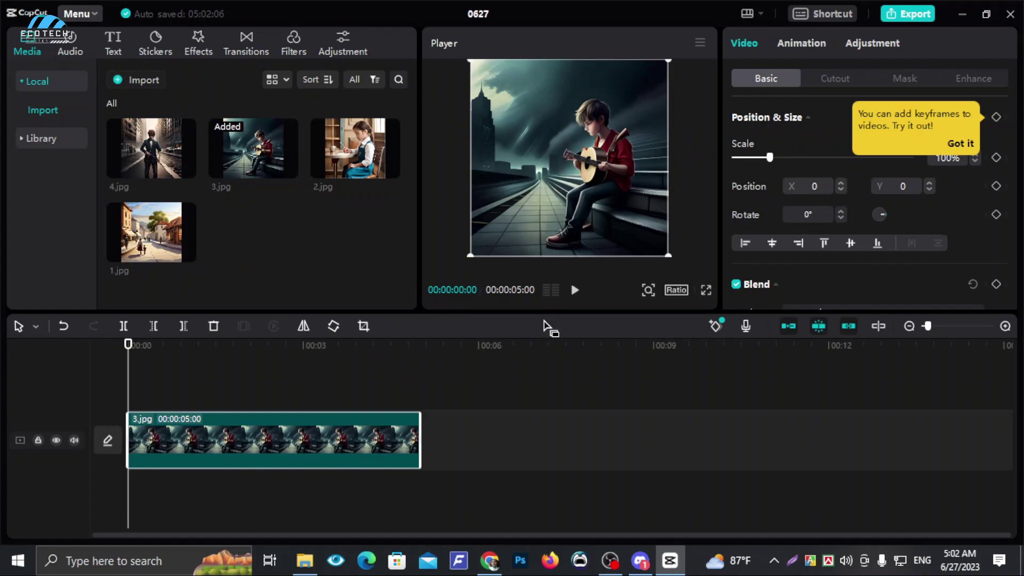
key("Delete")
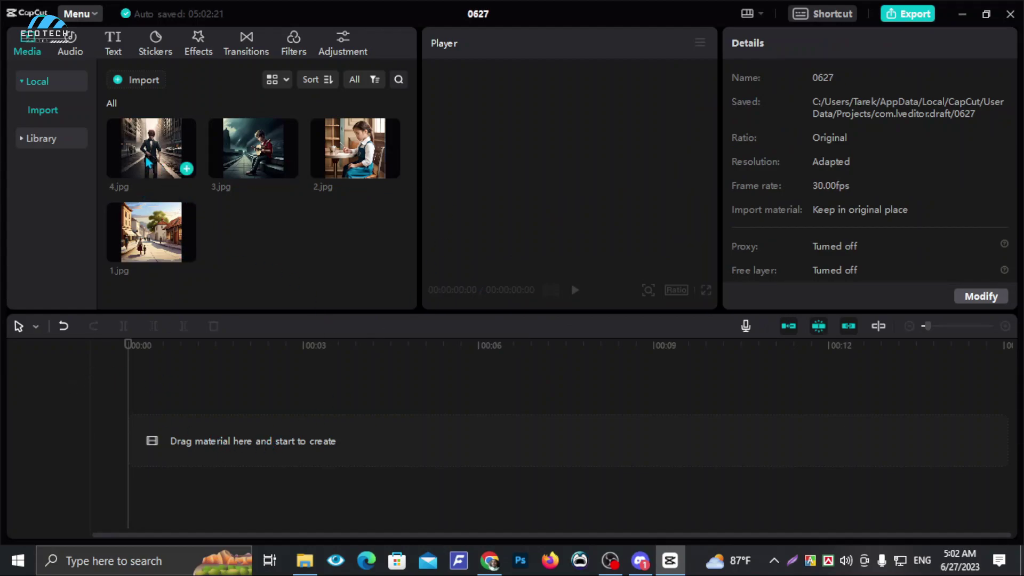
left_click(94, 16)
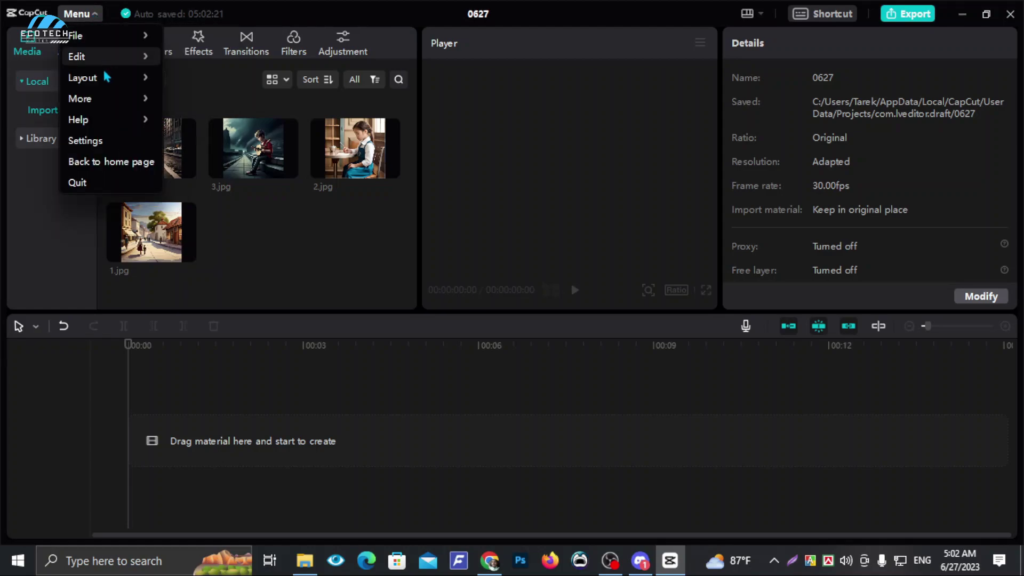
left_click(132, 140)
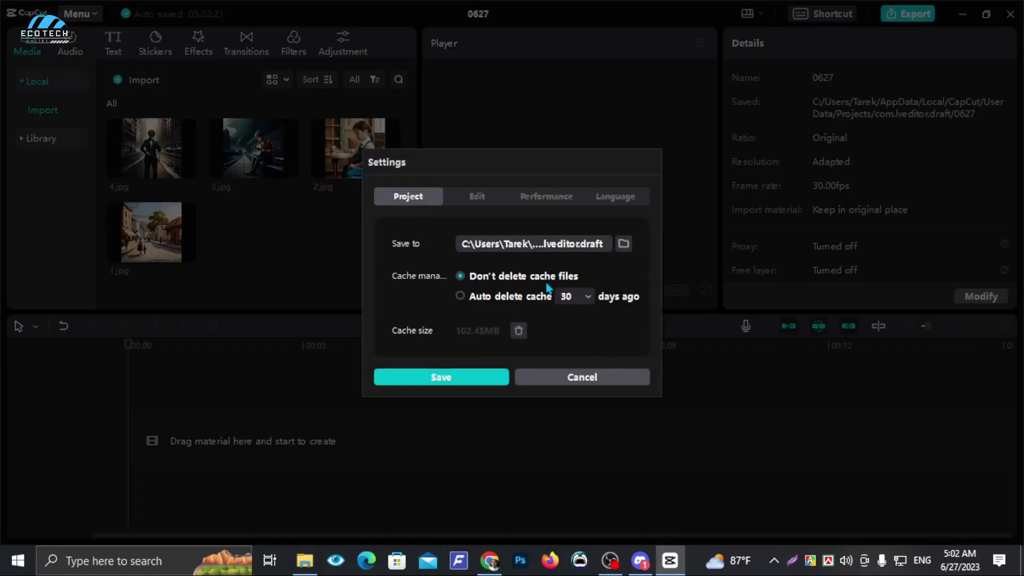
left_click(589, 379)
Step: Place 4.jpg at the start of the empty timeline
left_click_drag(164, 149, 238, 417)
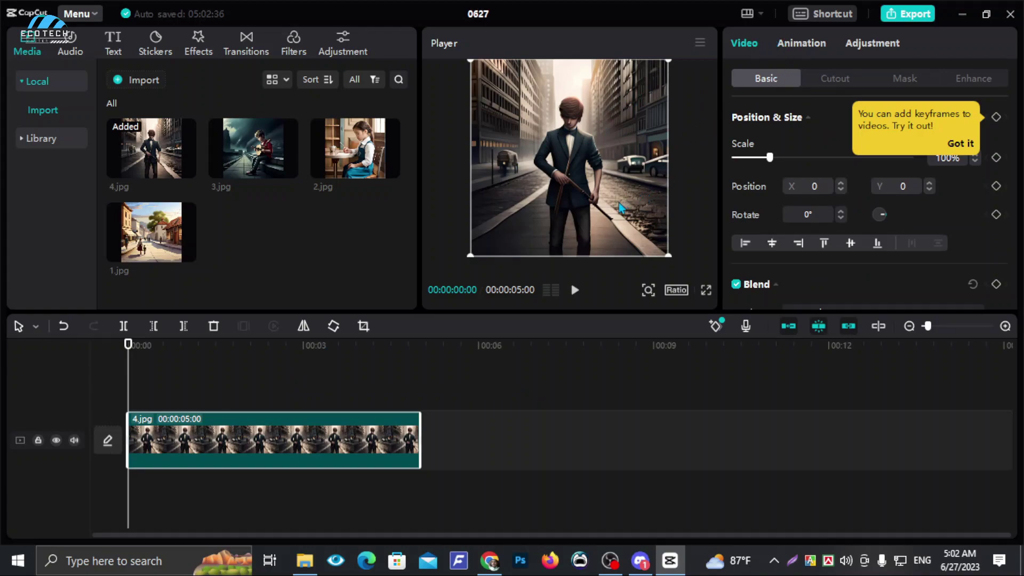
Step: Set the project's aspect ratio to 16:9 and enlarge and reposition the 4.jpg clip so it fills the whole frame
left_click(676, 291)
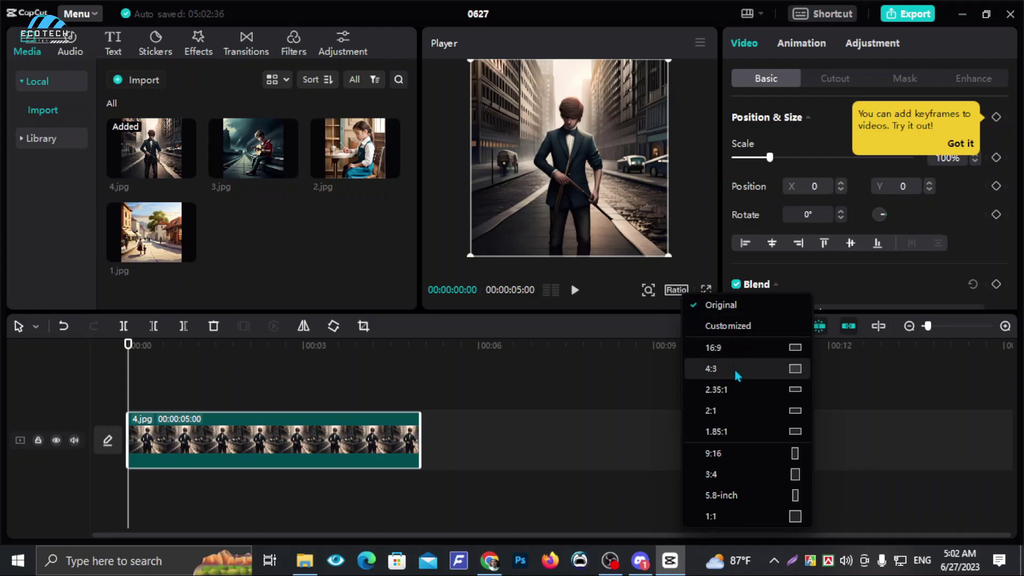
left_click(735, 349)
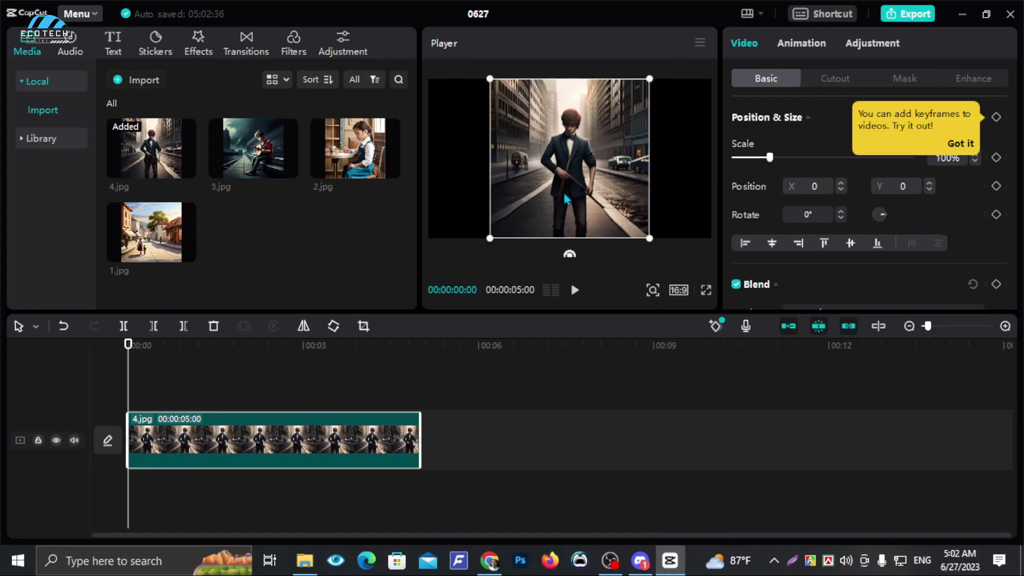
mouse_move(506, 101)
left_mouse_down()
mouse_move(451, 102)
mouse_move(523, 113)
left_mouse_up()
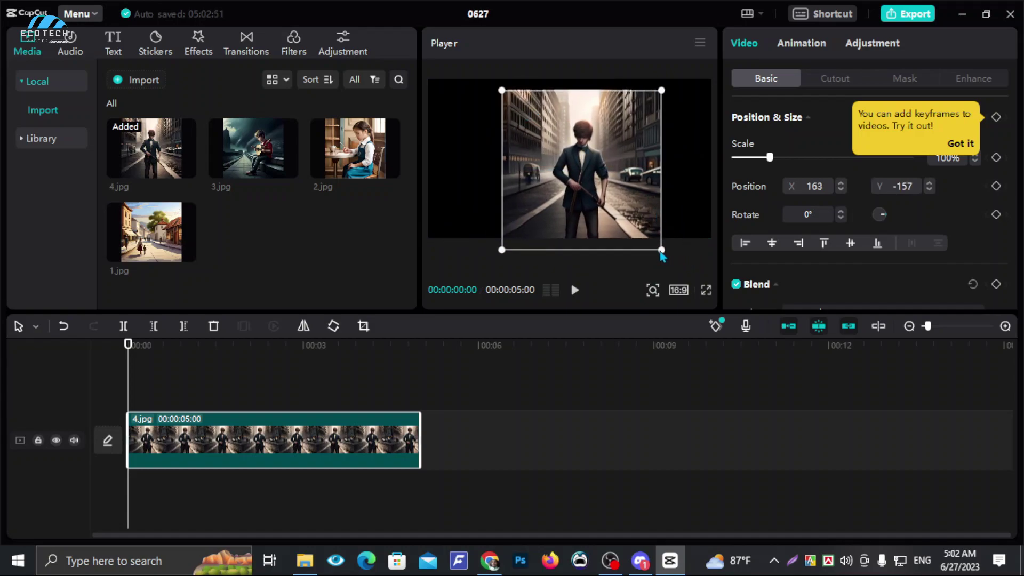
scroll(661, 254, "up", 10)
left_click_drag(651, 225, 664, 241)
left_click(543, 379)
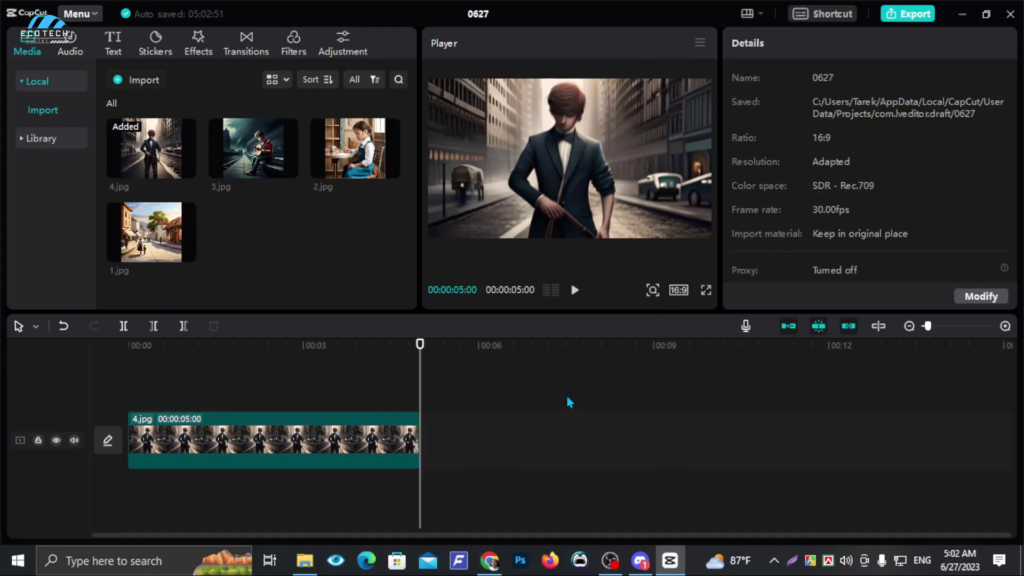
Step: Add 3.jpg and 2.jpg after 4.jpg on the timeline and enlarge 3.jpg to about 206% so it fills the frame
left_click_drag(253, 149, 474, 453)
left_click_drag(326, 148, 731, 444)
left_click(538, 360)
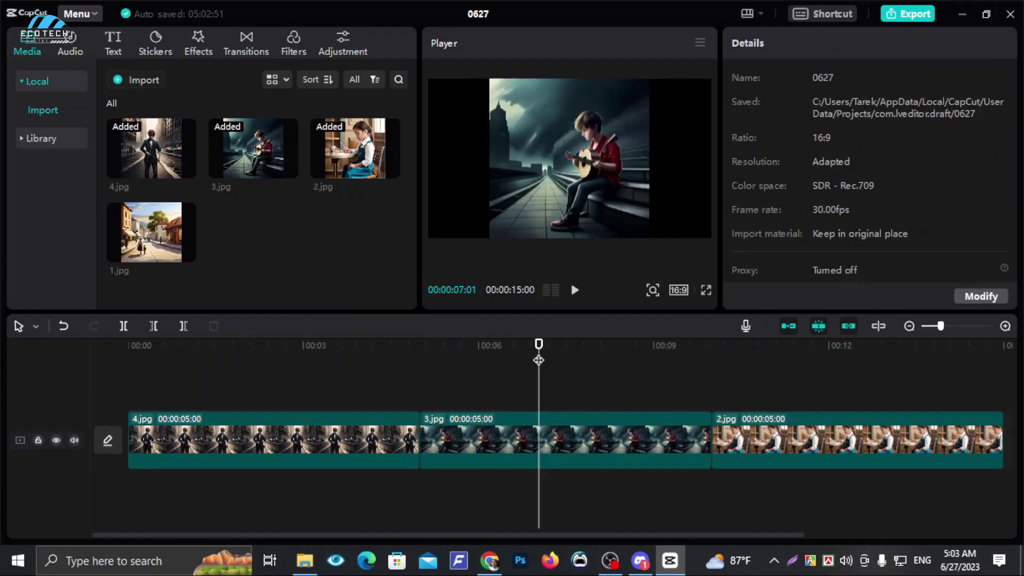
left_click(549, 189)
left_click_drag(490, 81, 401, 36)
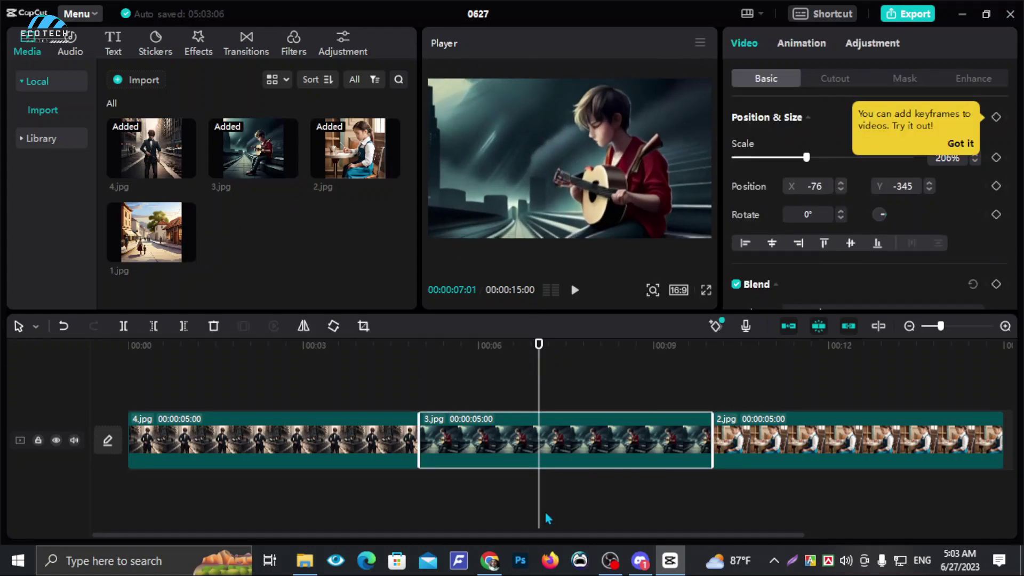
Step: Enlarge the 2.jpg clip to about 240% and shift it to about X 61, Y -755 so the girl's face fills the frame
left_click_drag(340, 535, 549, 536)
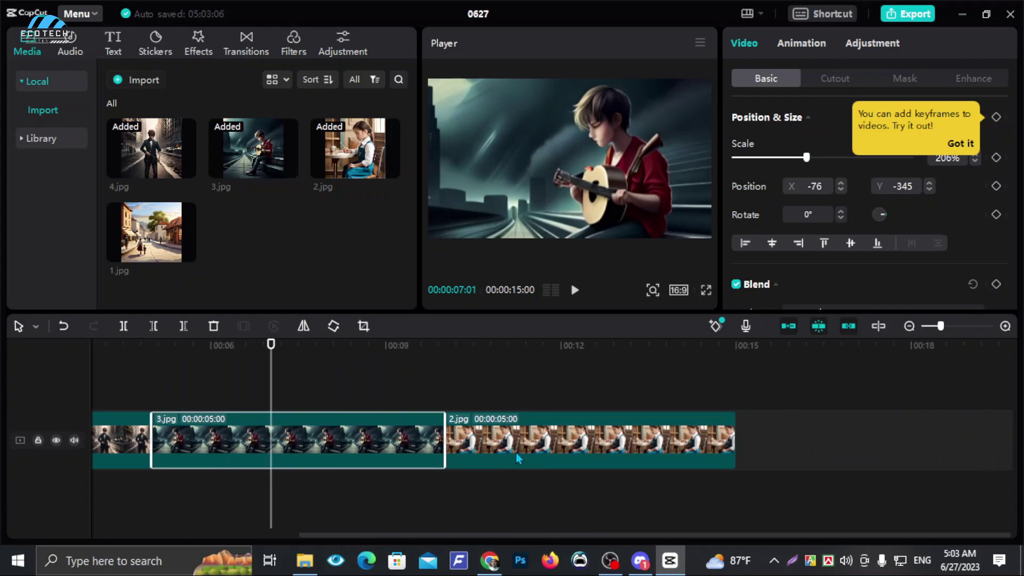
left_click(516, 452)
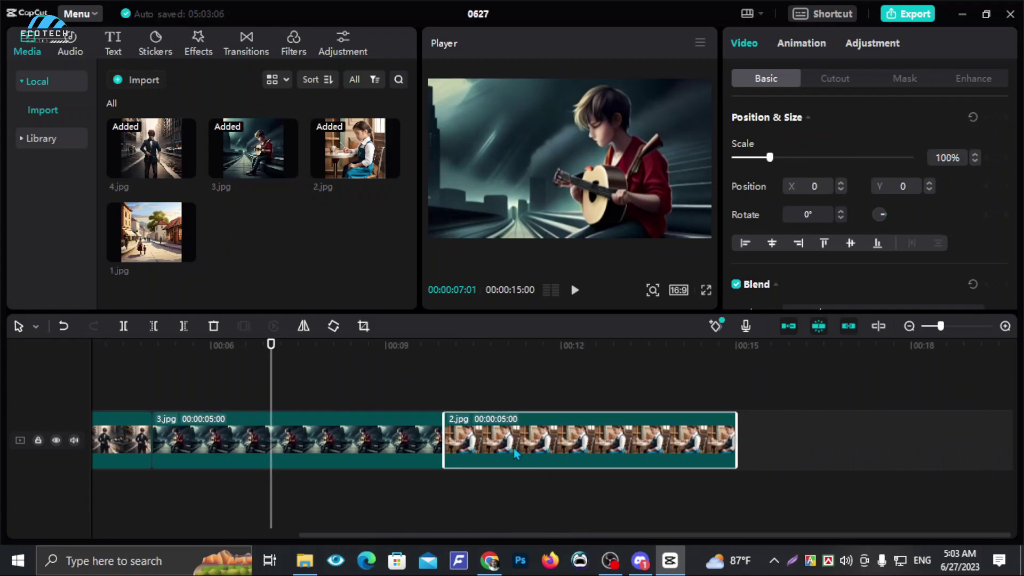
left_click(573, 347)
left_click_drag(650, 240, 682, 250)
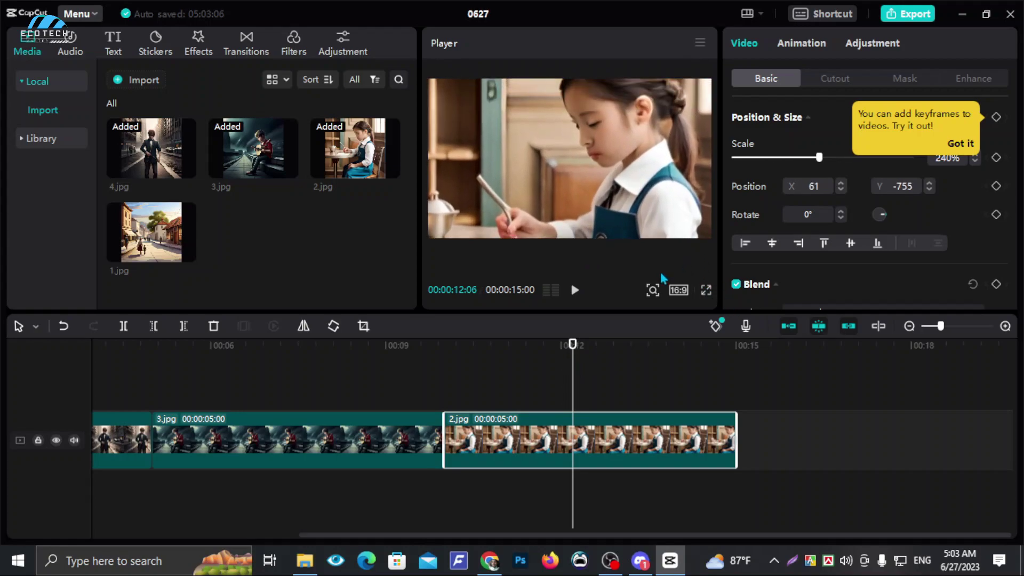
Step: Append 1.jpg after 2.jpg, enlarge it to about 206% and shift it to about Y 755 to fill the frame
left_click_drag(148, 243, 756, 453)
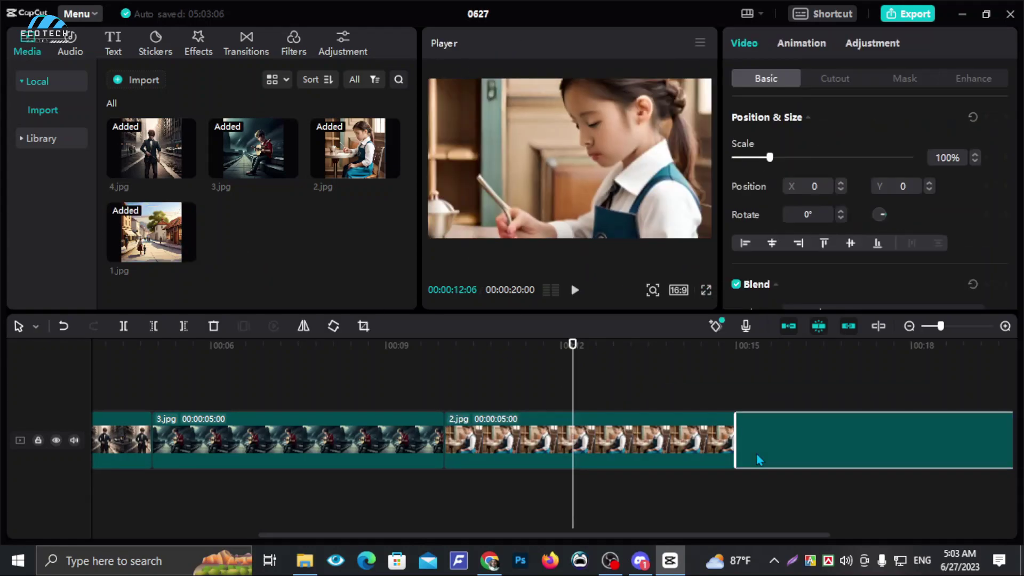
left_click(787, 352)
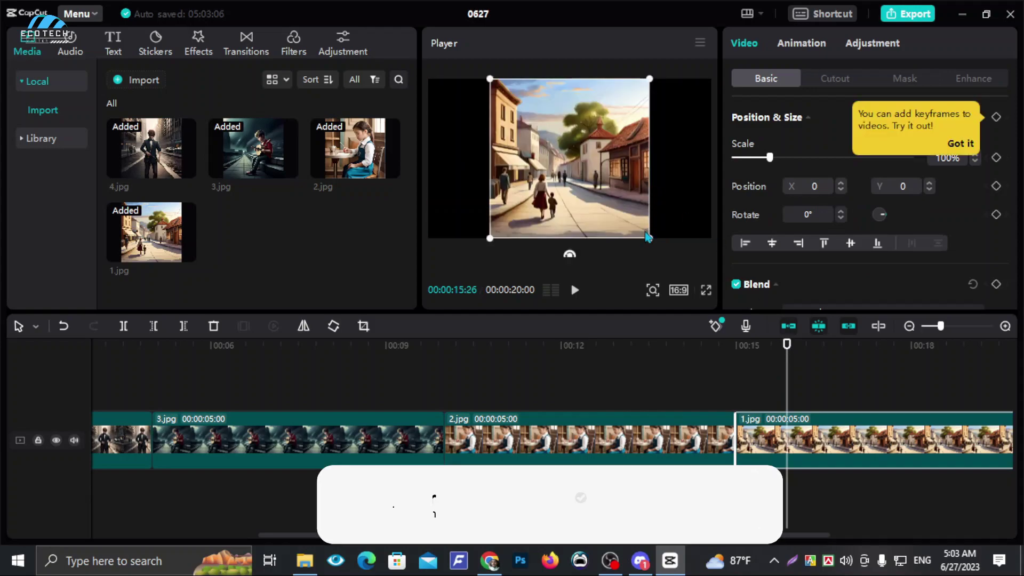
left_click_drag(649, 238, 655, 134)
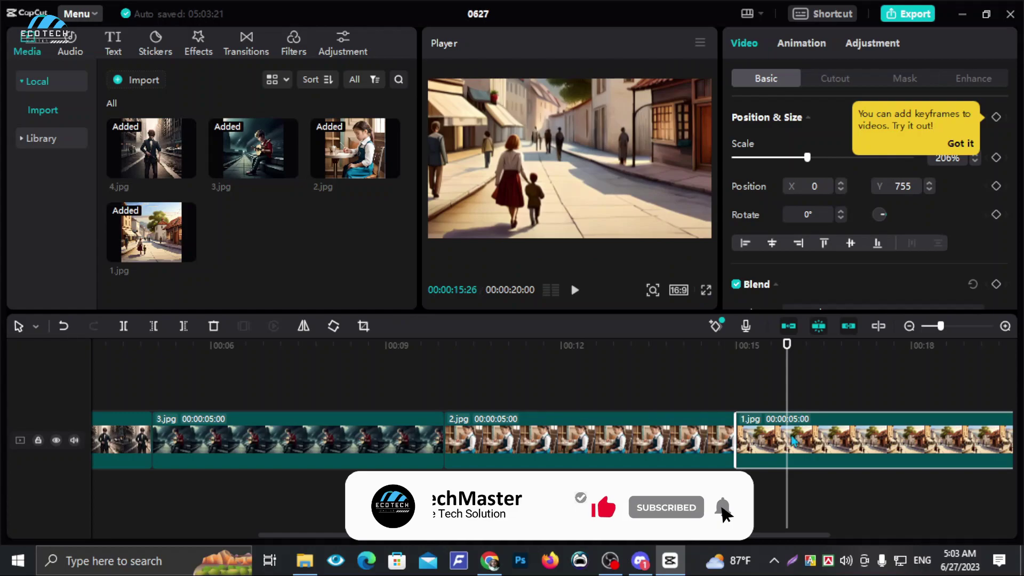
left_click(788, 392)
left_click(752, 384)
Step: Bring ttsMP3.com_VoiceText_2023-6-27_5_0_10.mp3 from the Downloads folder in File Explorer into the CapCut timeline and align it with the start of the video
left_click(304, 560)
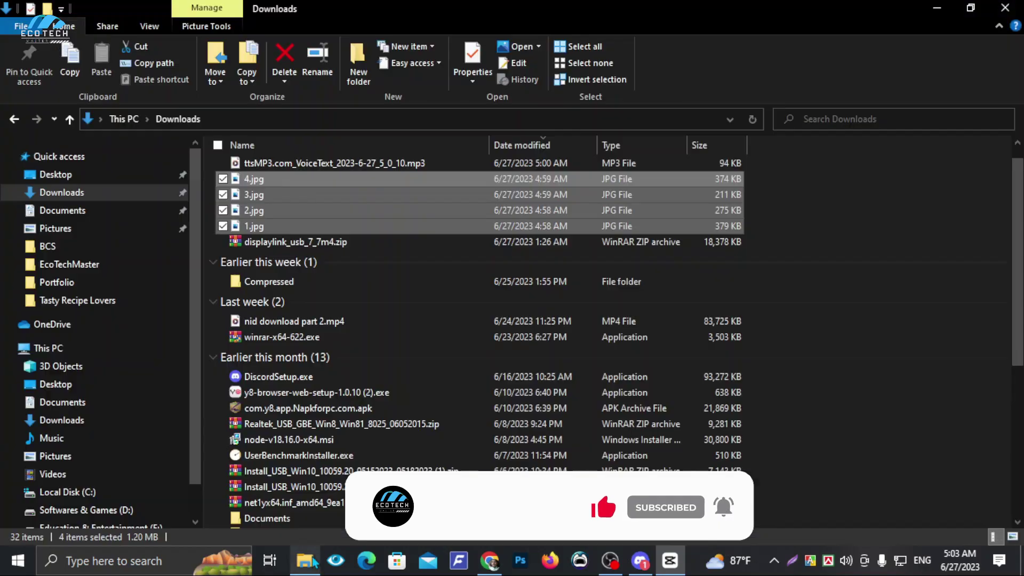
left_click(318, 168)
left_click_drag(318, 173, 492, 491)
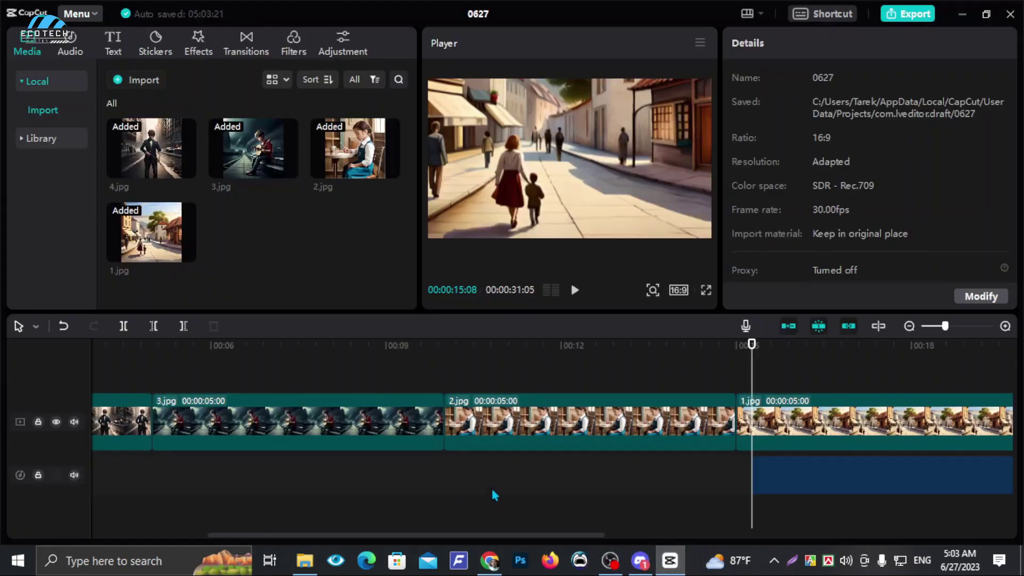
left_click_drag(848, 475, 224, 474)
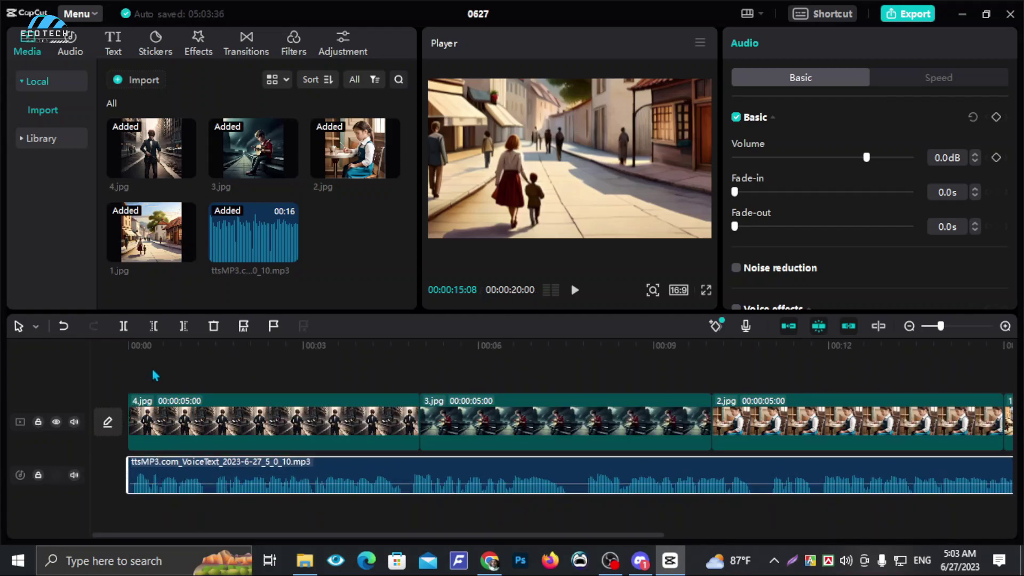
Step: Play the video from the beginning to check the images against the voice-over
left_click(153, 344)
left_click_drag(153, 343, 126, 352)
left_click(574, 290)
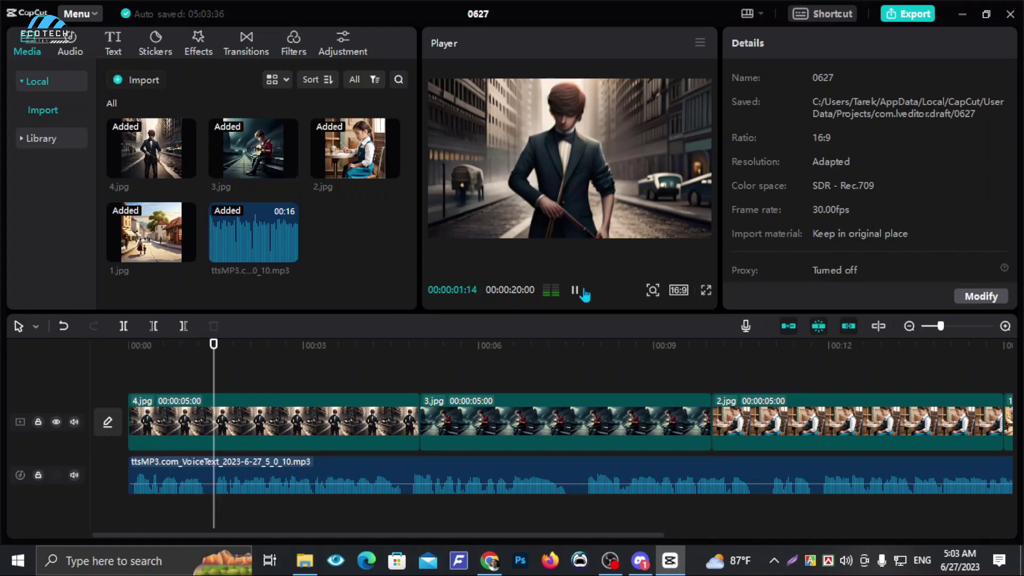